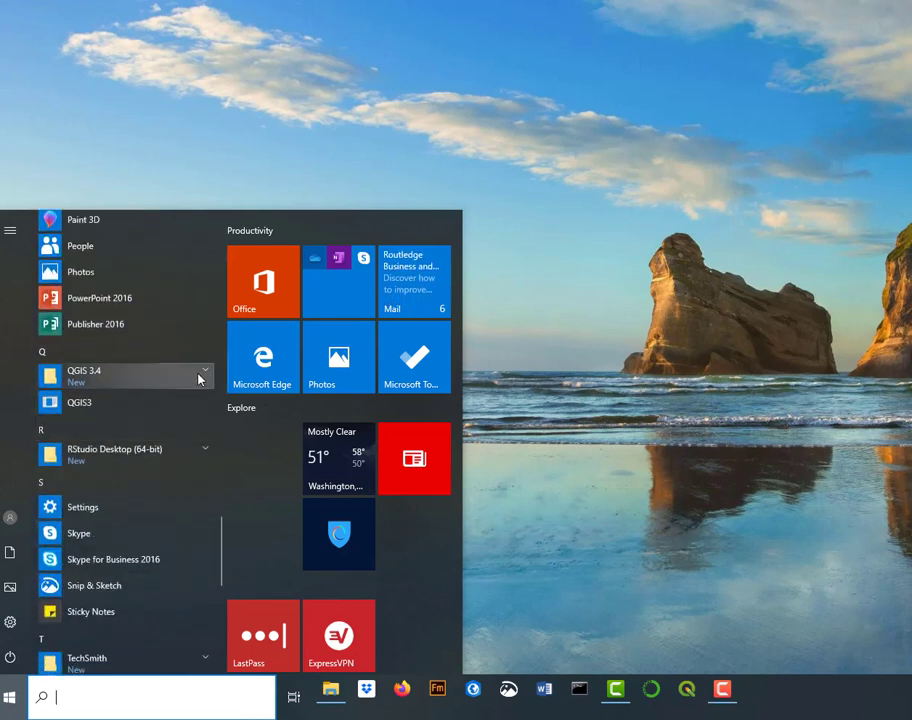
Step: Find QGIS Desktop 3.4.14 among the installed QGIS 3.4 programs and launch QGIS
left_click(202, 372)
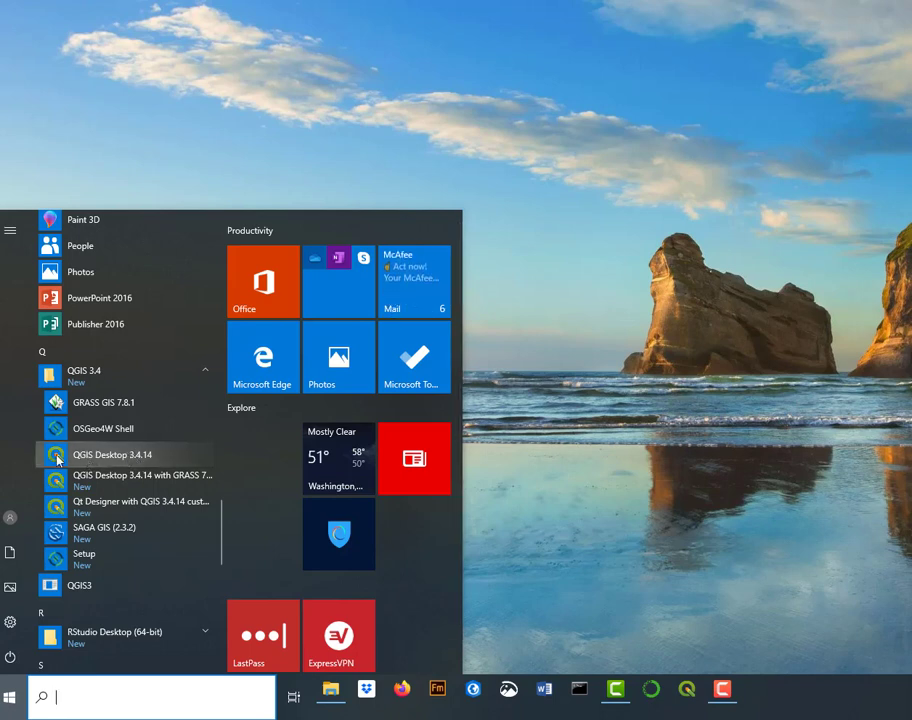
mouse_move(57, 459)
left_mouse_down()
mouse_move(136, 440)
mouse_move(472, 540)
mouse_move(672, 627)
mouse_move(686, 694)
mouse_move(700, 672)
mouse_move(692, 690)
mouse_move(770, 694)
mouse_move(533, 694)
mouse_move(876, 690)
mouse_move(589, 690)
mouse_move(88, 437)
mouse_move(60, 458)
left_mouse_up()
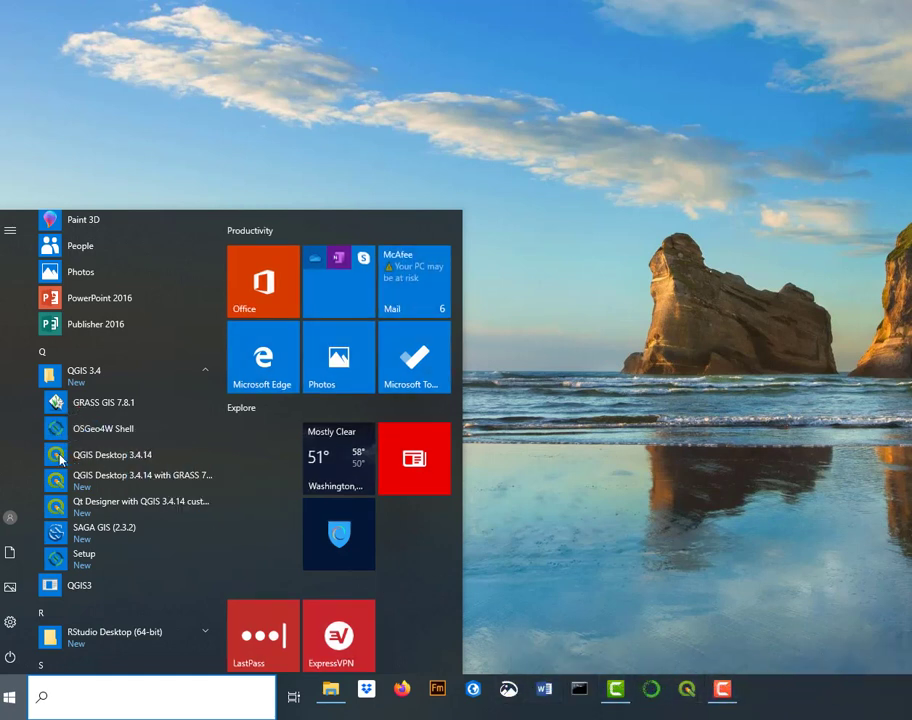
left_click(688, 690)
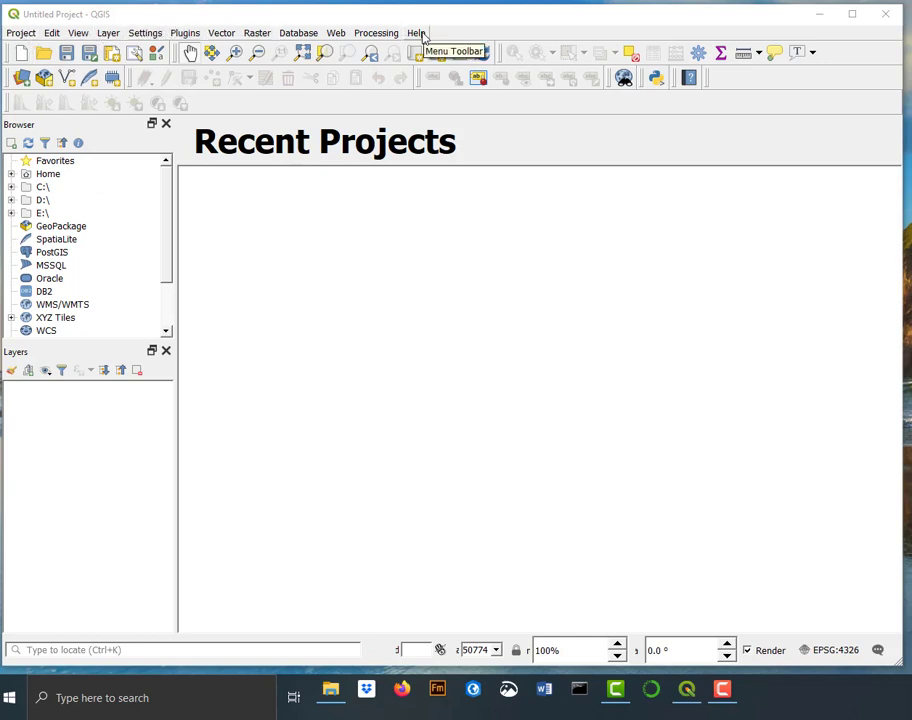
left_click(222, 34)
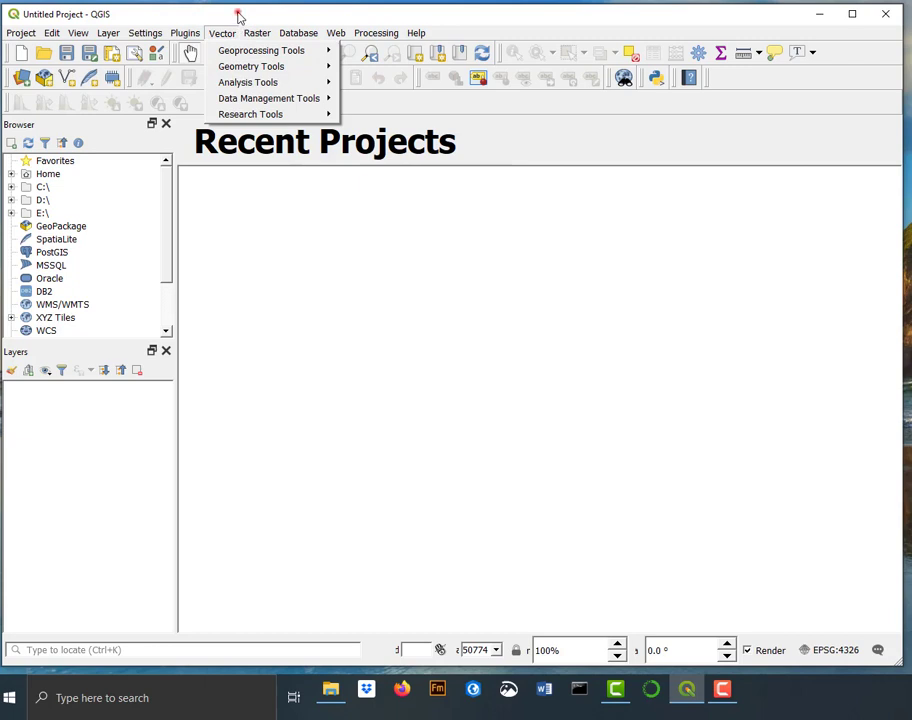
left_click(238, 14)
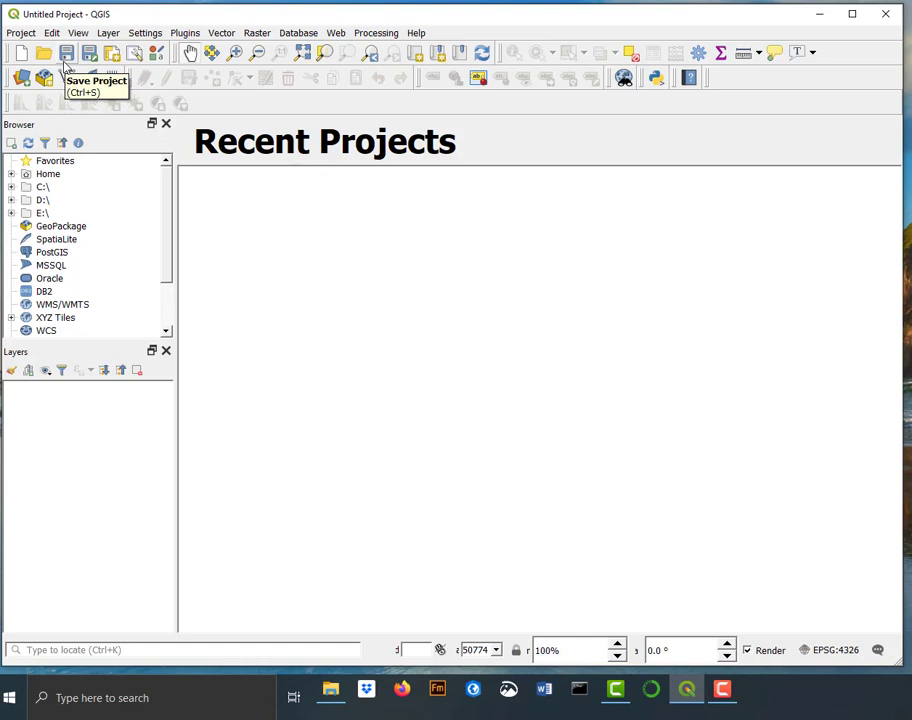
Step: Open the general application options and choose an icon size of 24
left_click(147, 32)
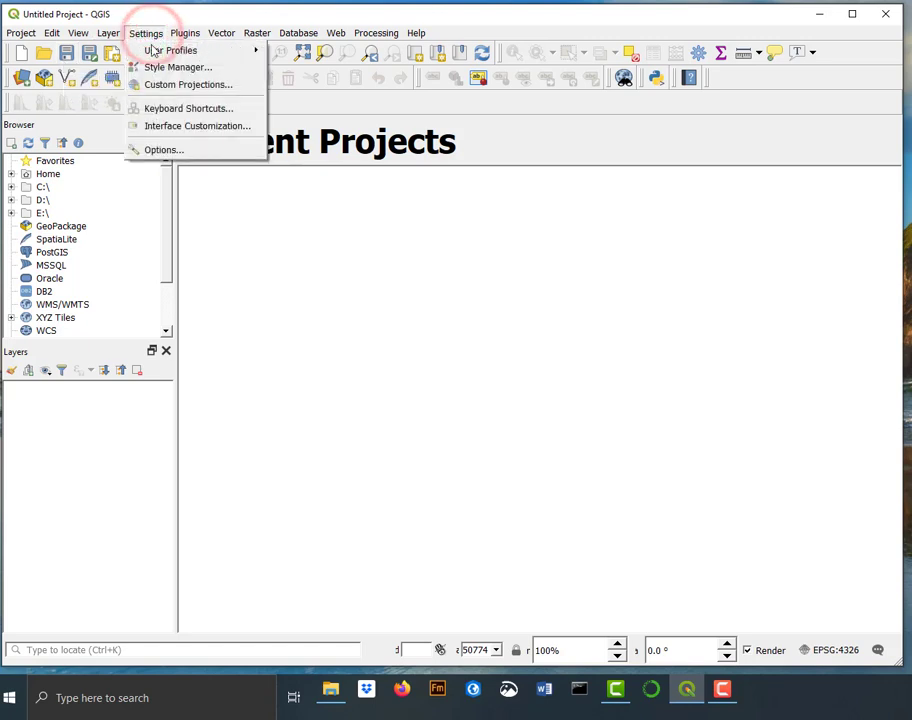
left_click(169, 149)
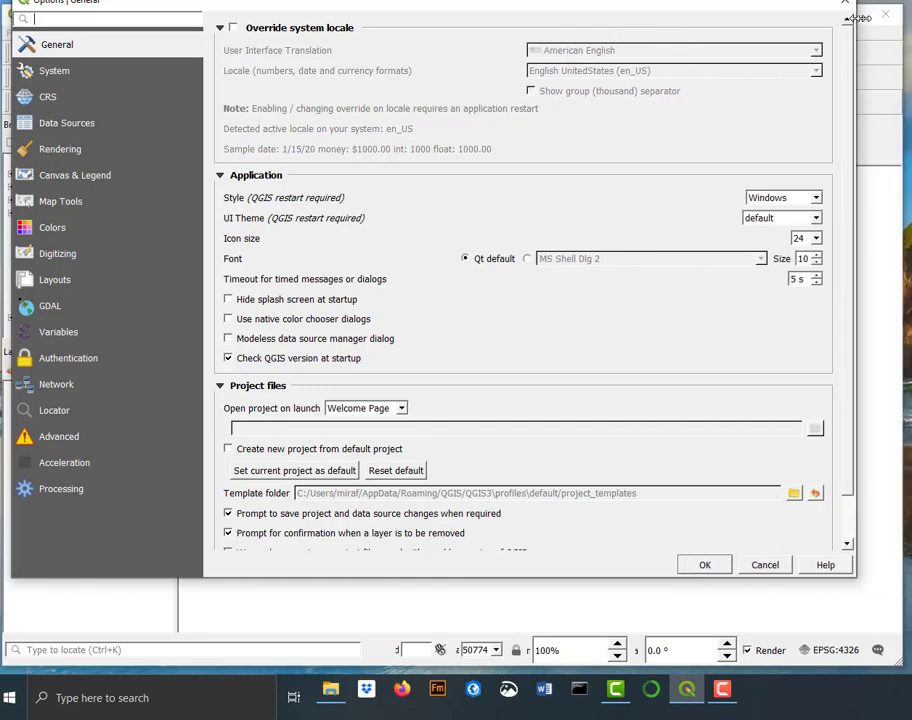
left_click_drag(768, 6, 775, 40)
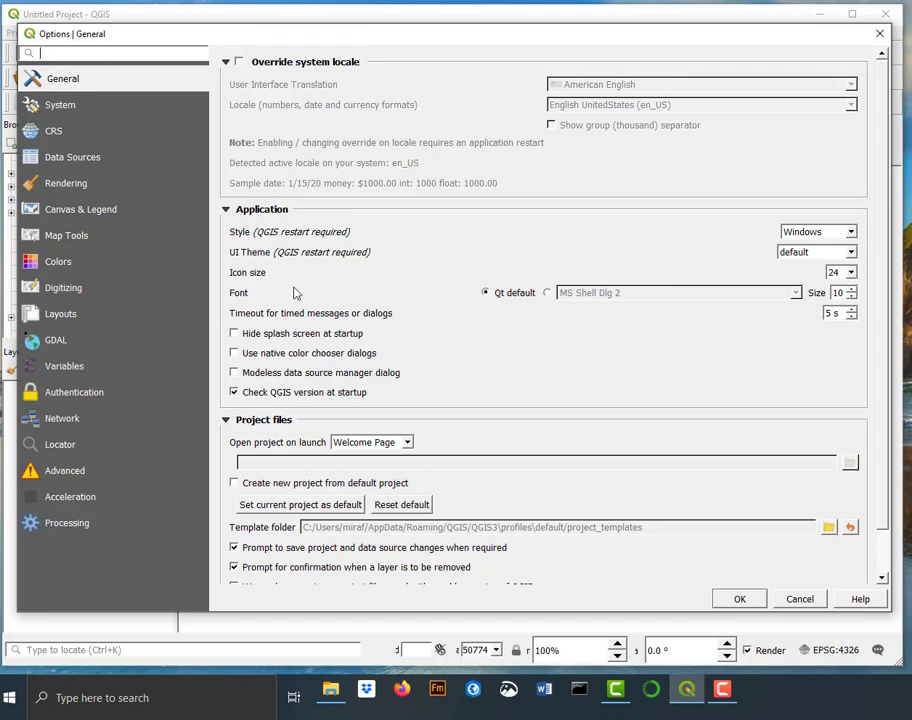
left_click_drag(655, 35, 651, 86)
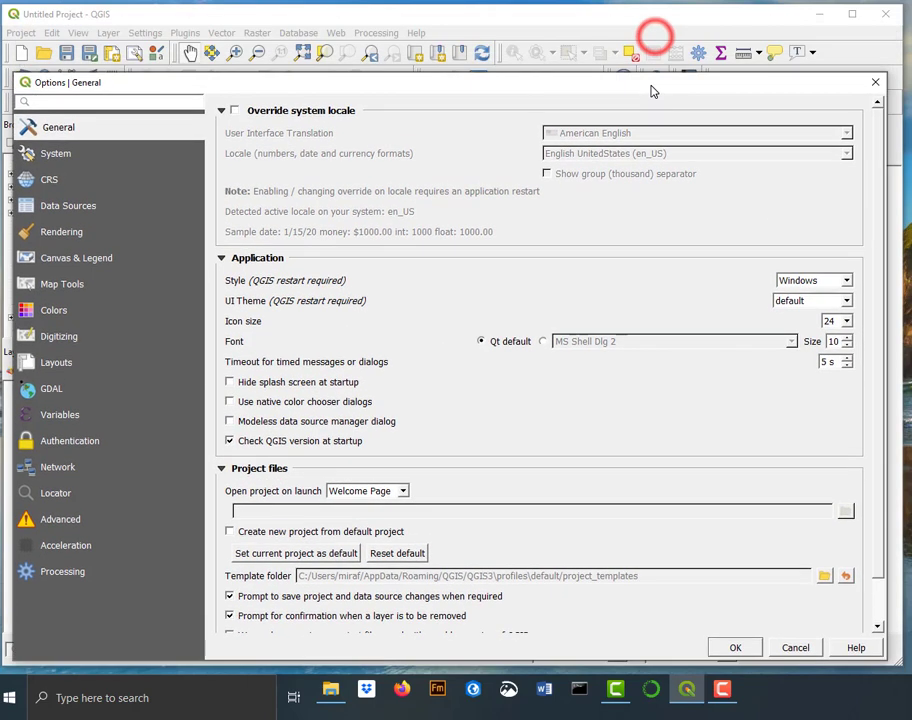
left_click(846, 321)
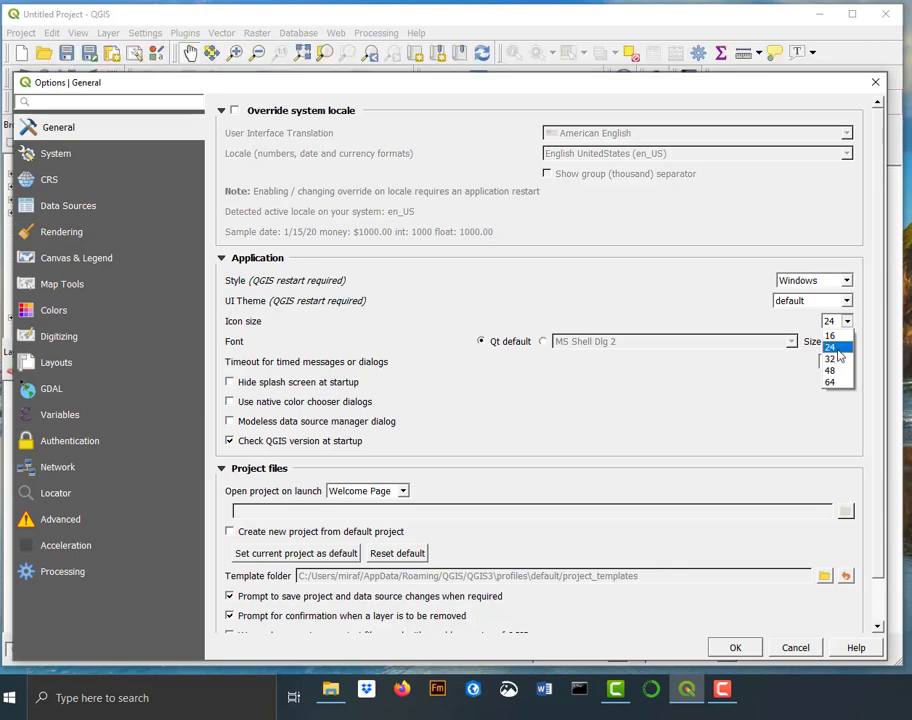
left_click(838, 350)
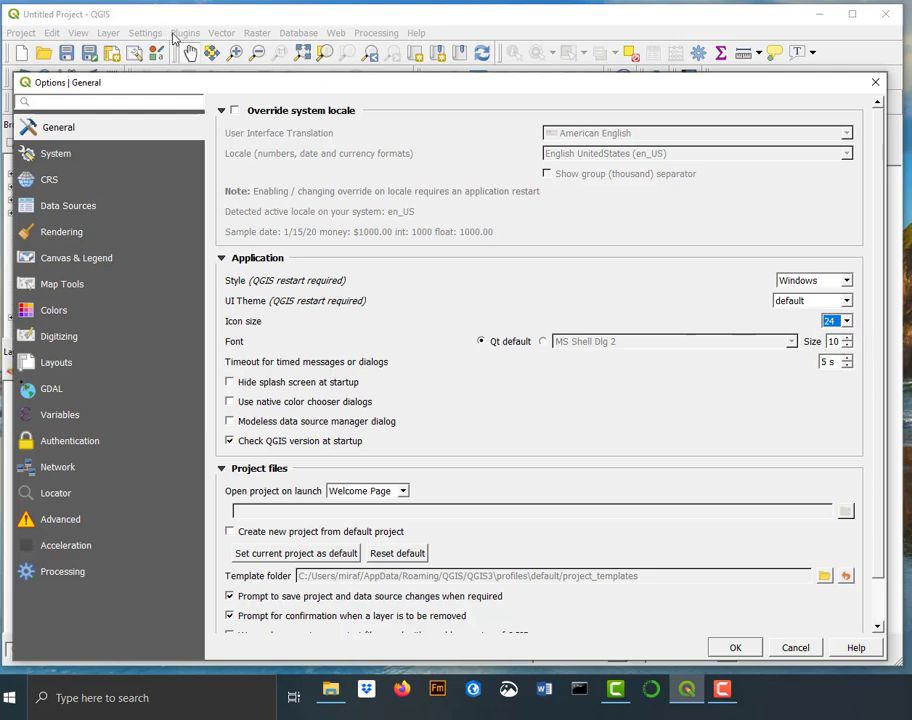
Step: Try an interface font size of 12, return it to 10 and accept the options
left_click(847, 339)
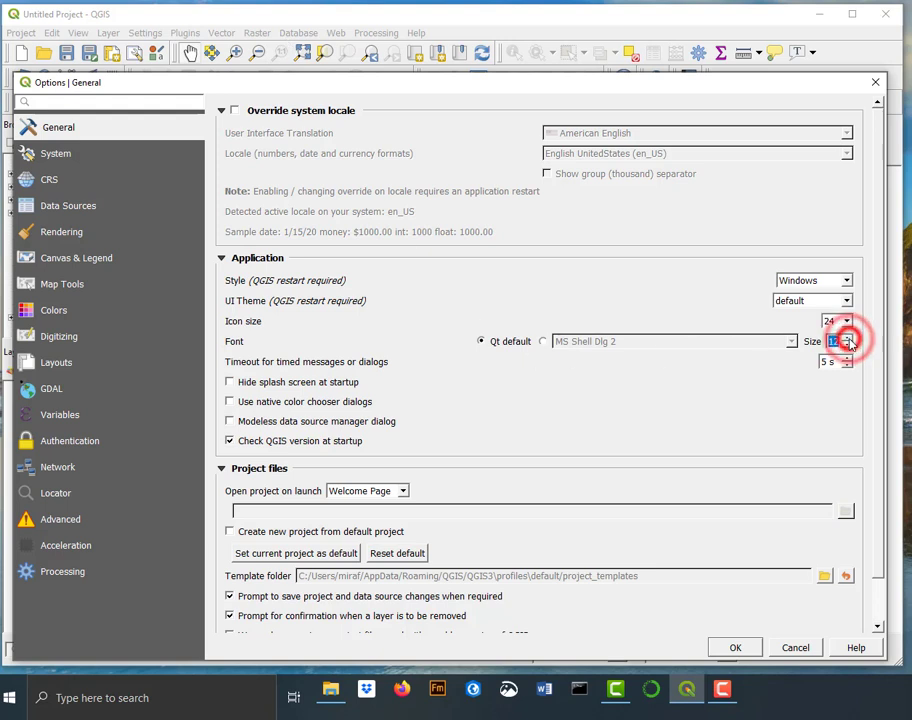
left_click(847, 339)
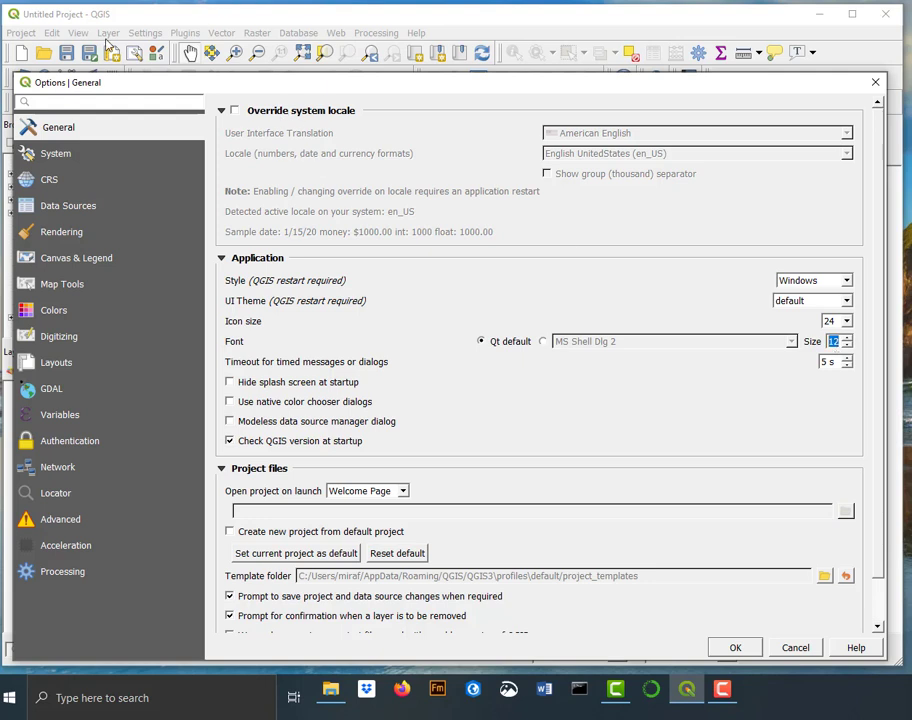
double_click(847, 346)
left_click(745, 648)
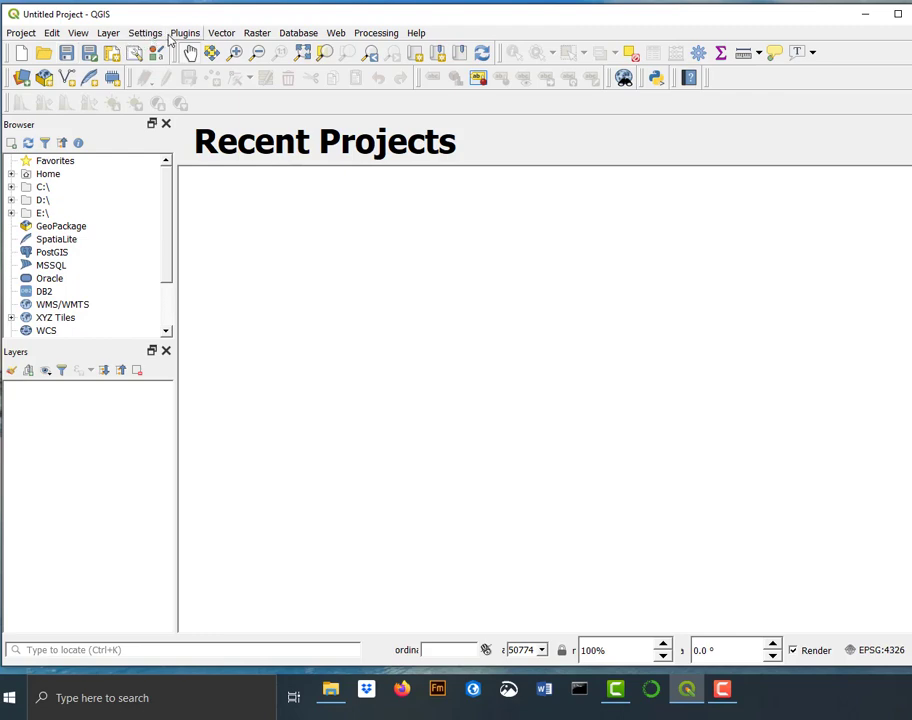
Step: Display the Processing Toolbox panel in the QGIS window
left_click(78, 35)
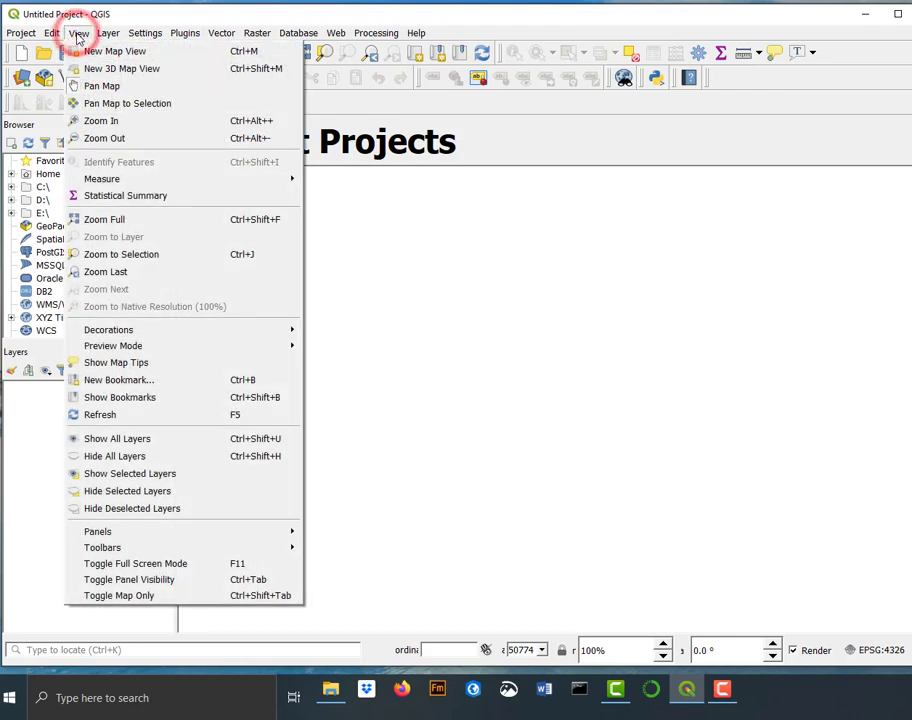
mouse_move(237, 547)
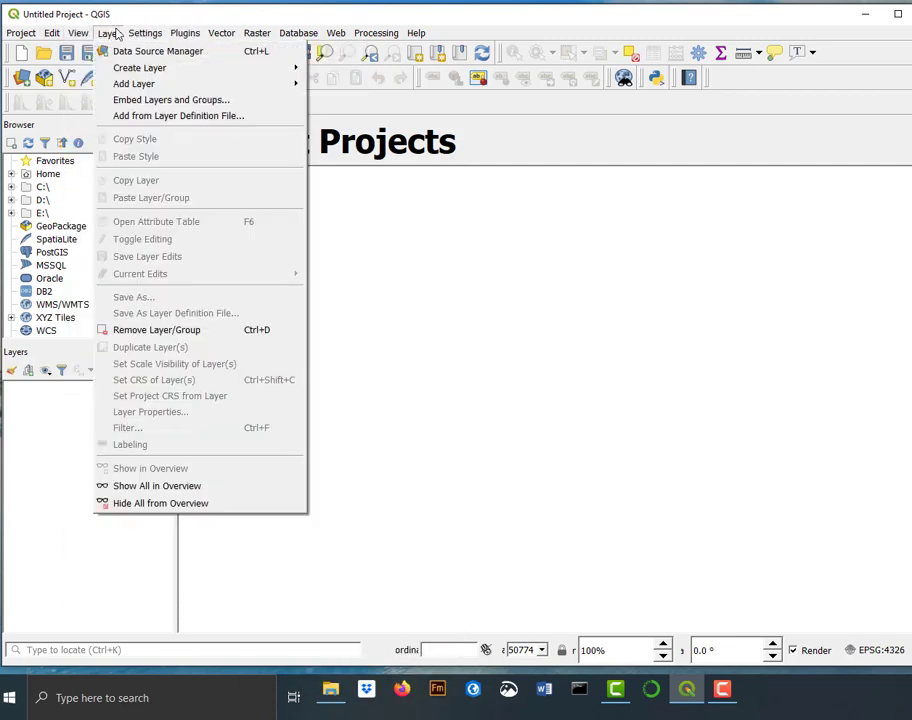
mouse_move(190, 533)
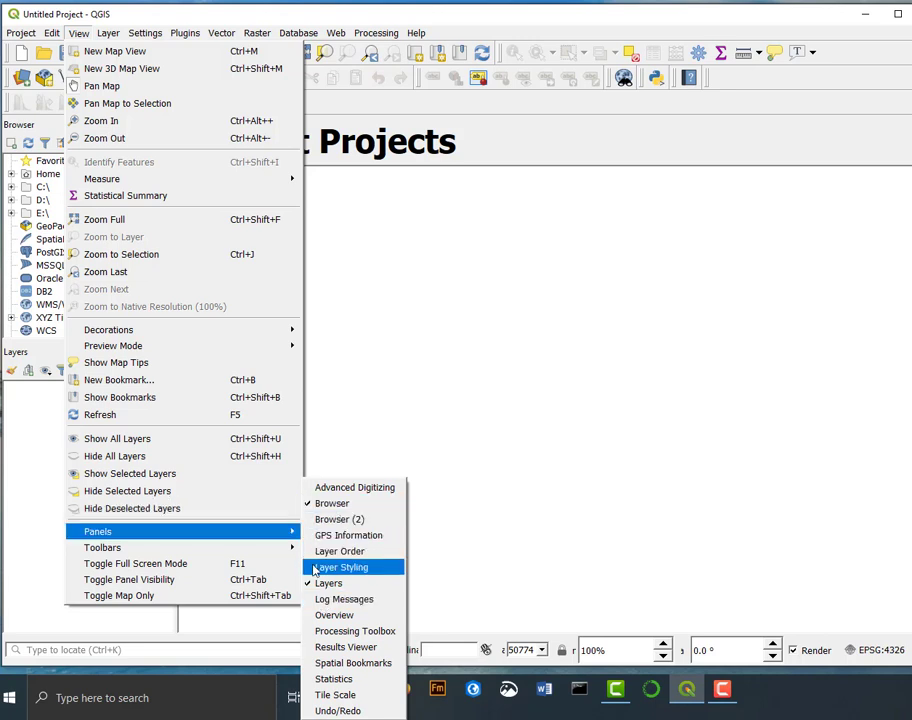
left_click(313, 634)
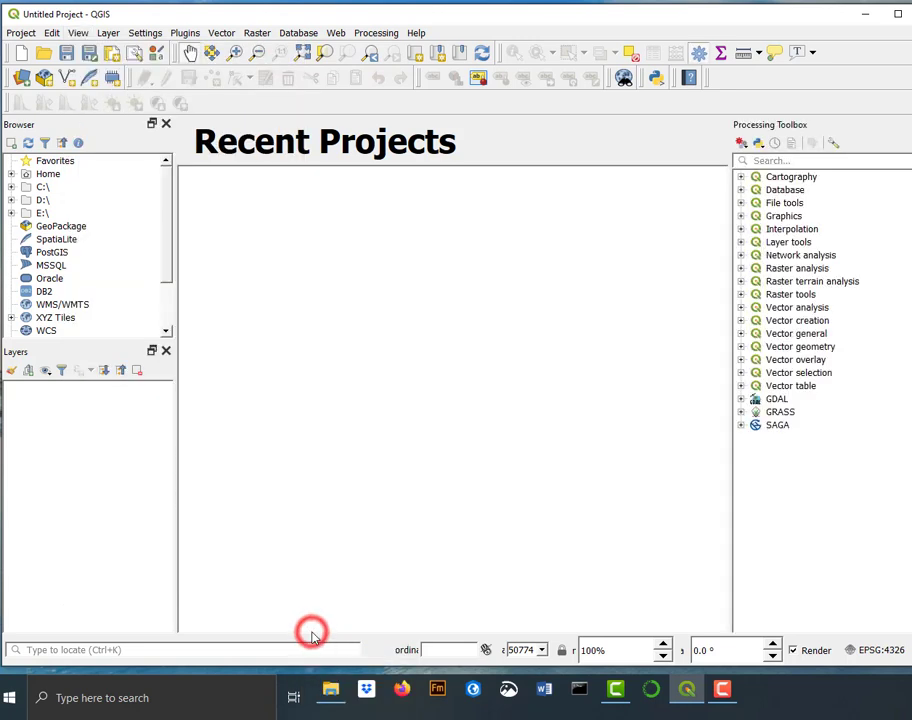
Step: Hide the Processing Toolbox panel again
left_click(106, 34)
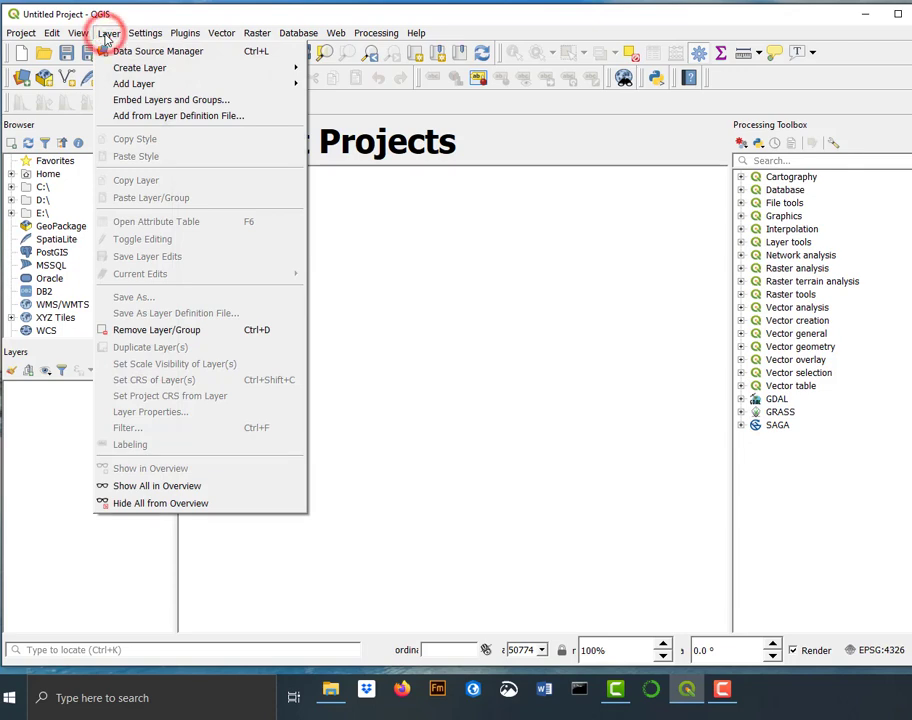
mouse_move(78, 33)
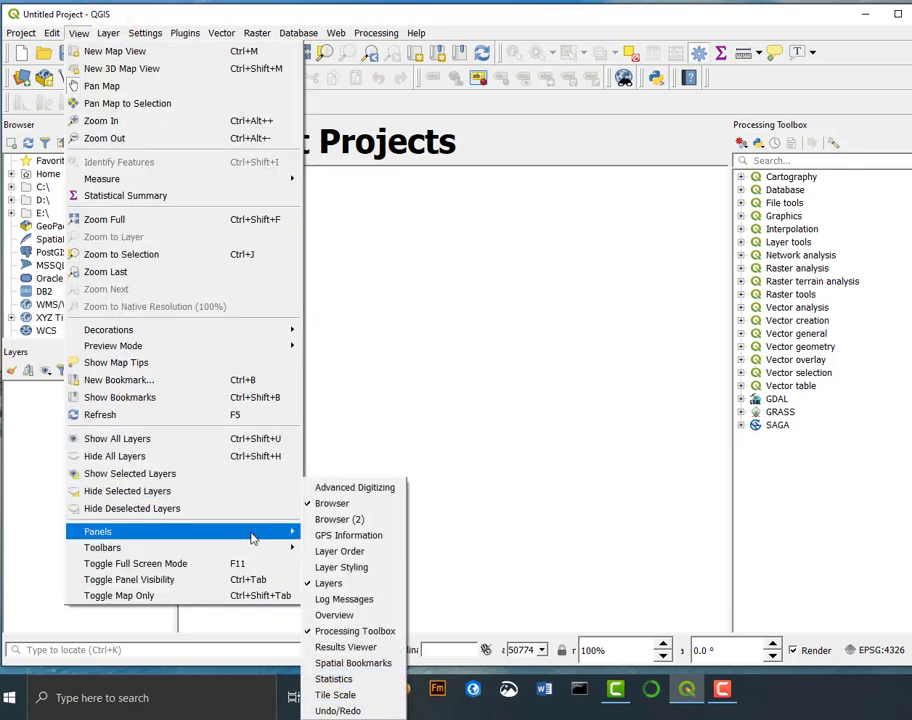
left_click(309, 632)
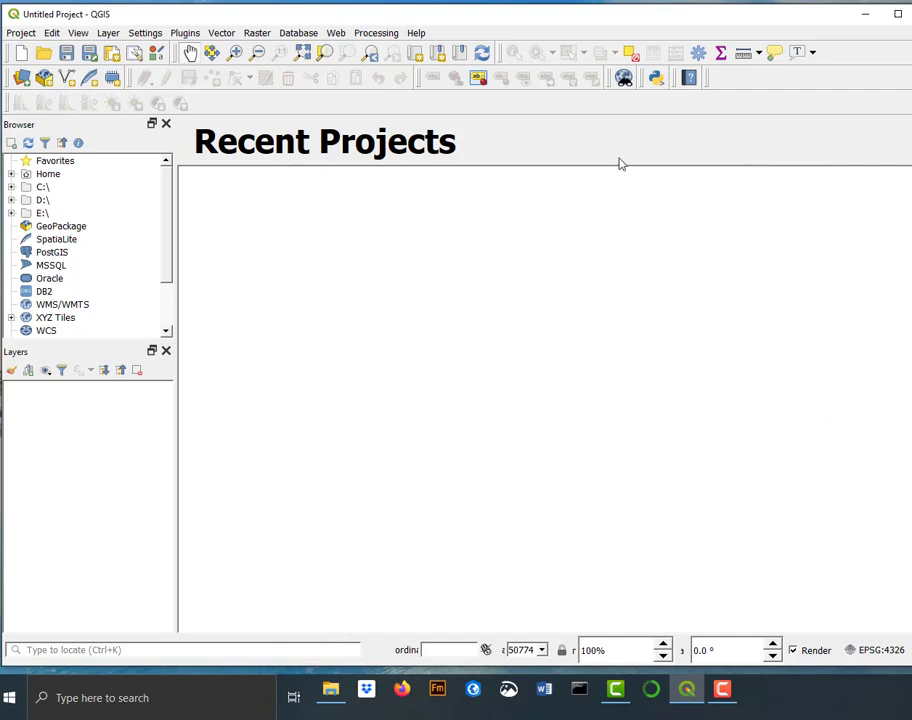
Step: Hide the Map Navigation Toolbar from the QGIS window
left_click(108, 34)
mouse_move(75, 40)
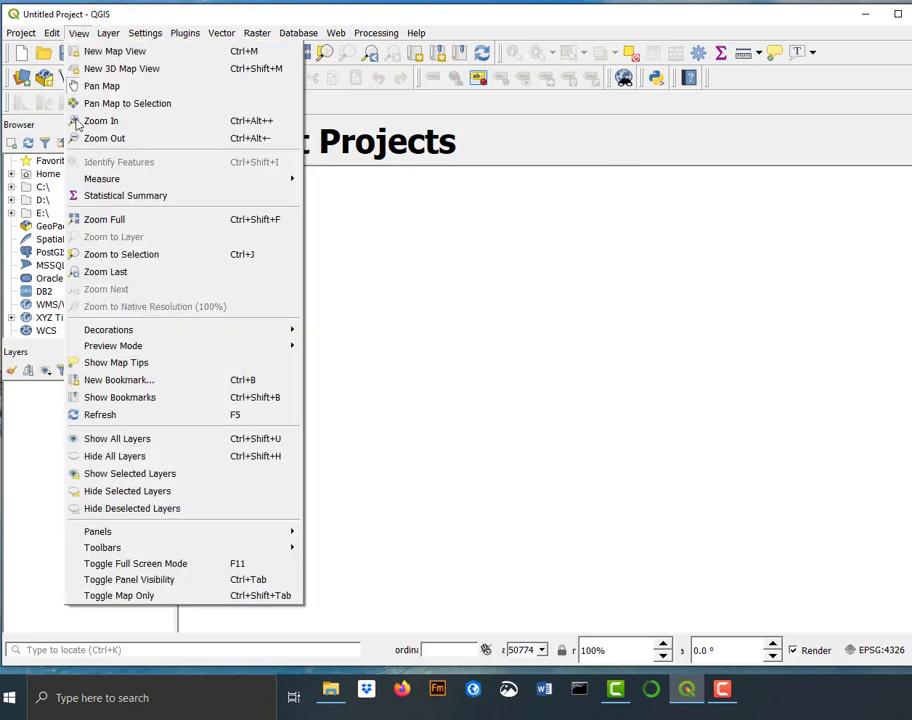
mouse_move(226, 535)
mouse_move(287, 550)
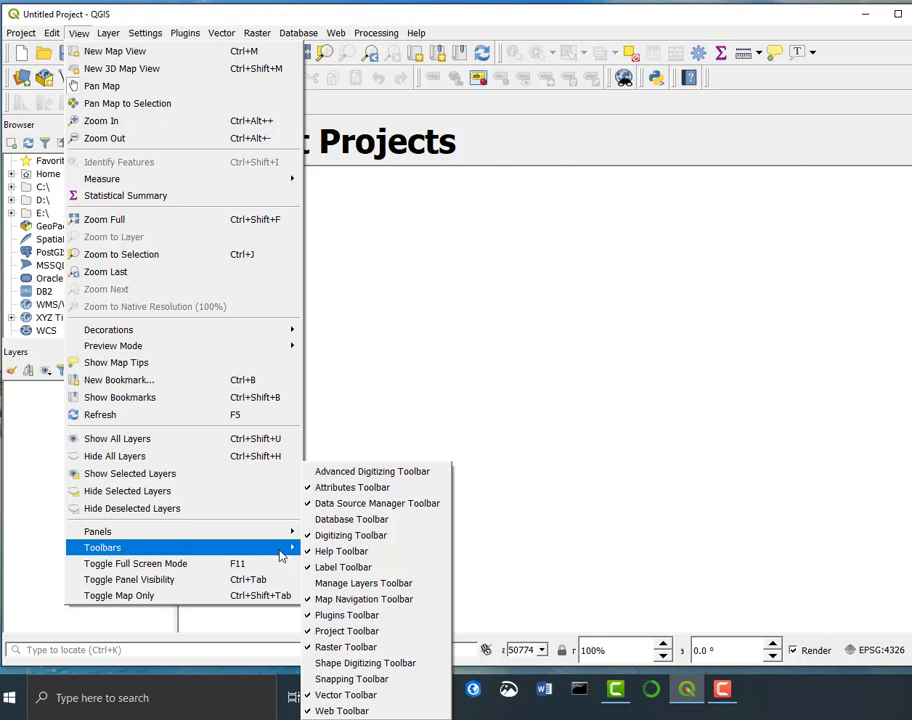
left_click(310, 600)
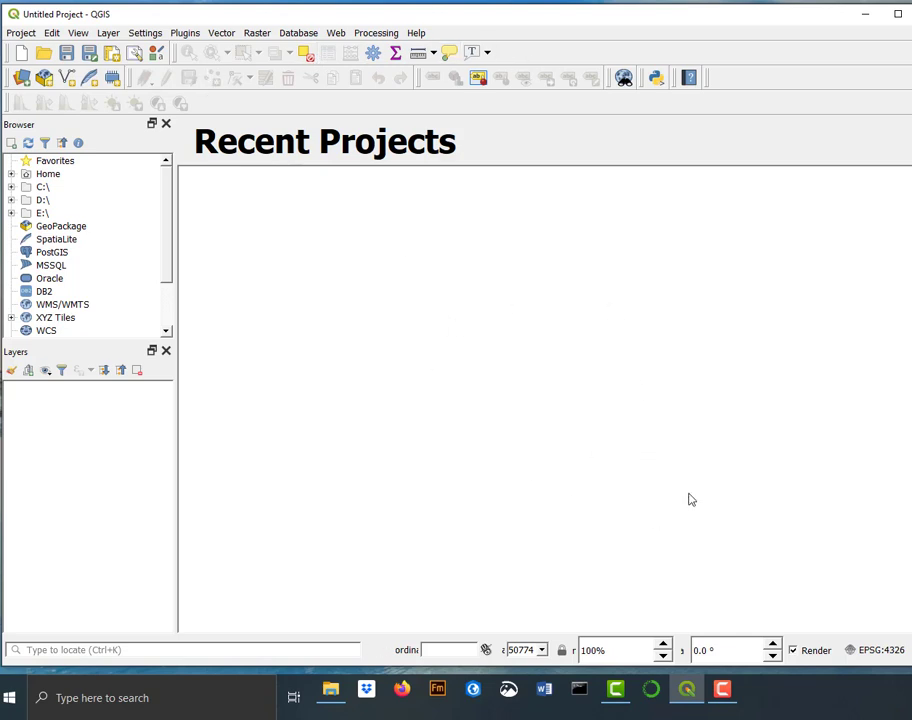
Step: Turn the Map Navigation Toolbar back on
left_click(78, 34)
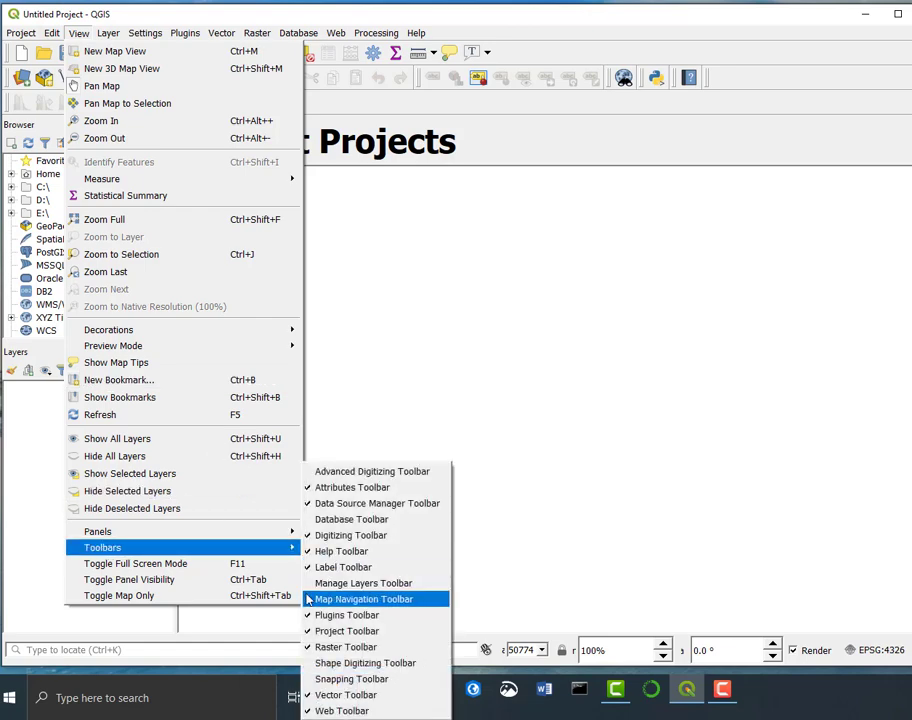
left_click(307, 600)
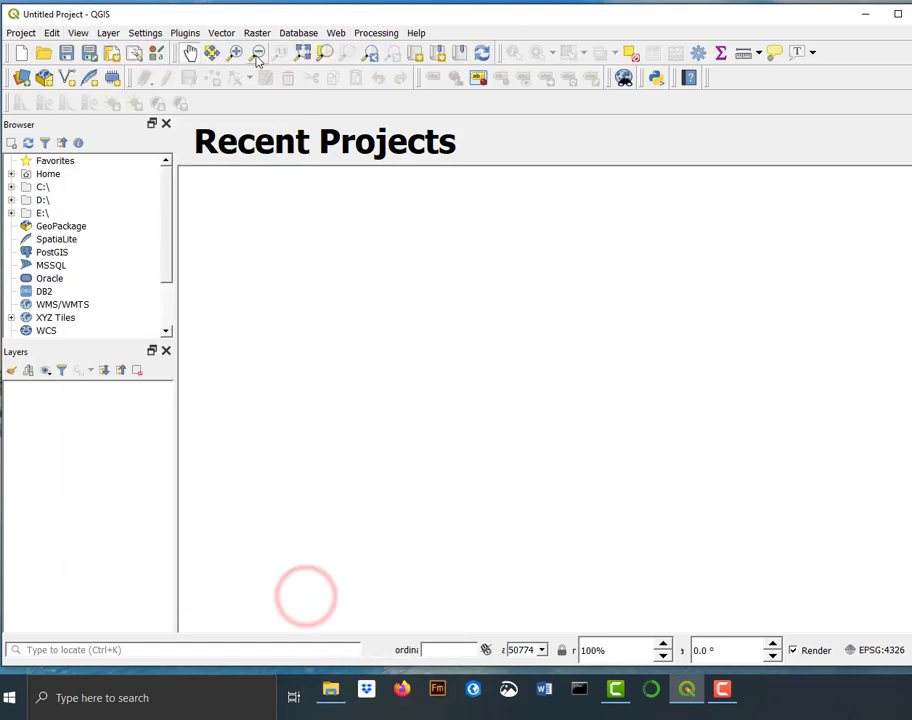
left_click(324, 52)
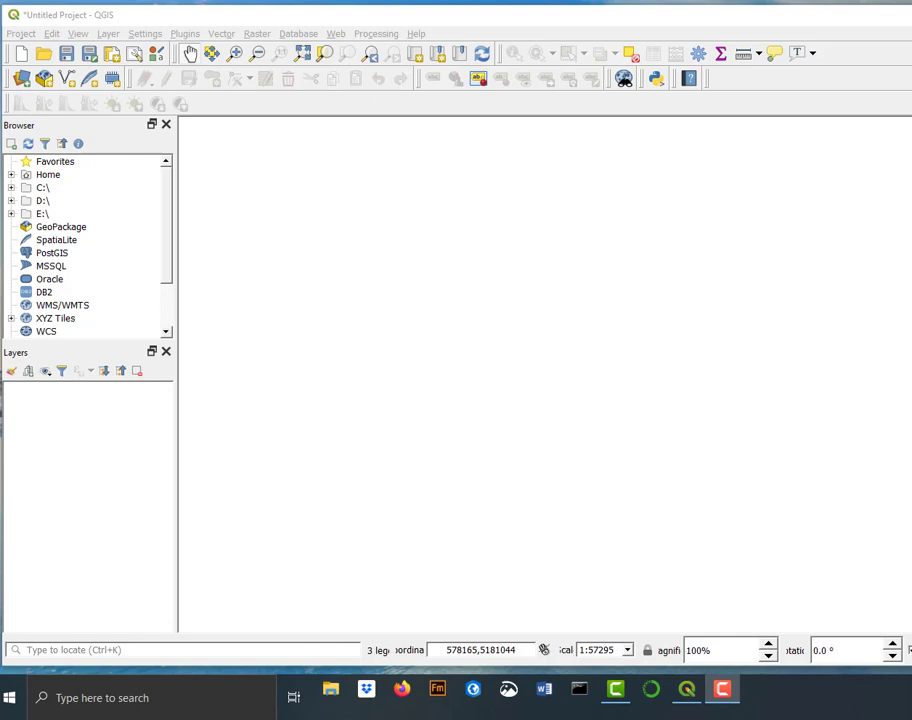
Step: Switch to Firefox, search the web for mngeo and open the MnGeo Minnesota Geospatial Information Office website
left_click(402, 689)
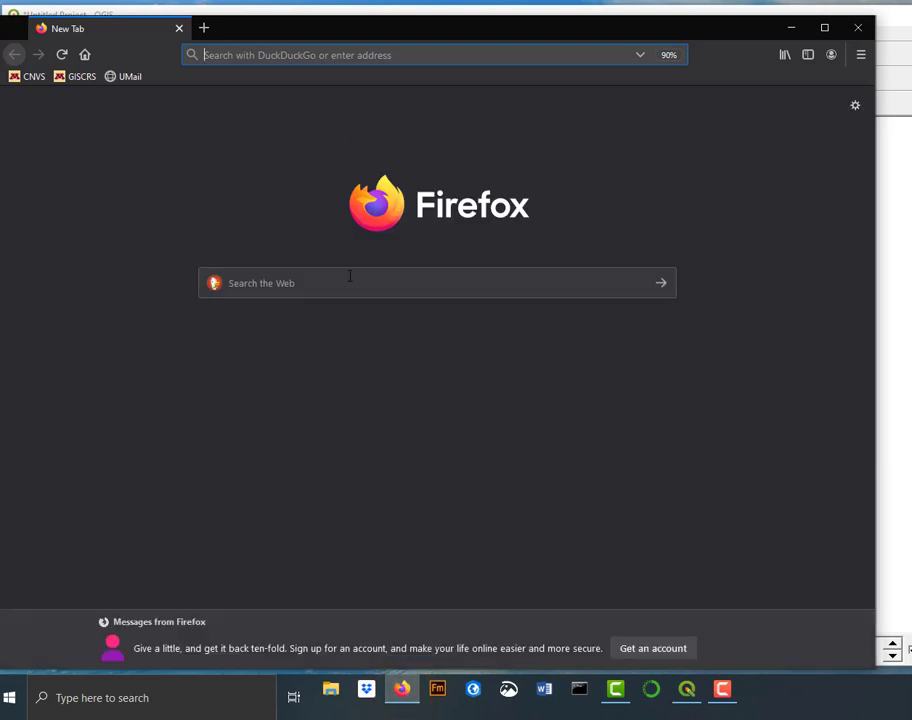
left_click(351, 280)
type("mn")
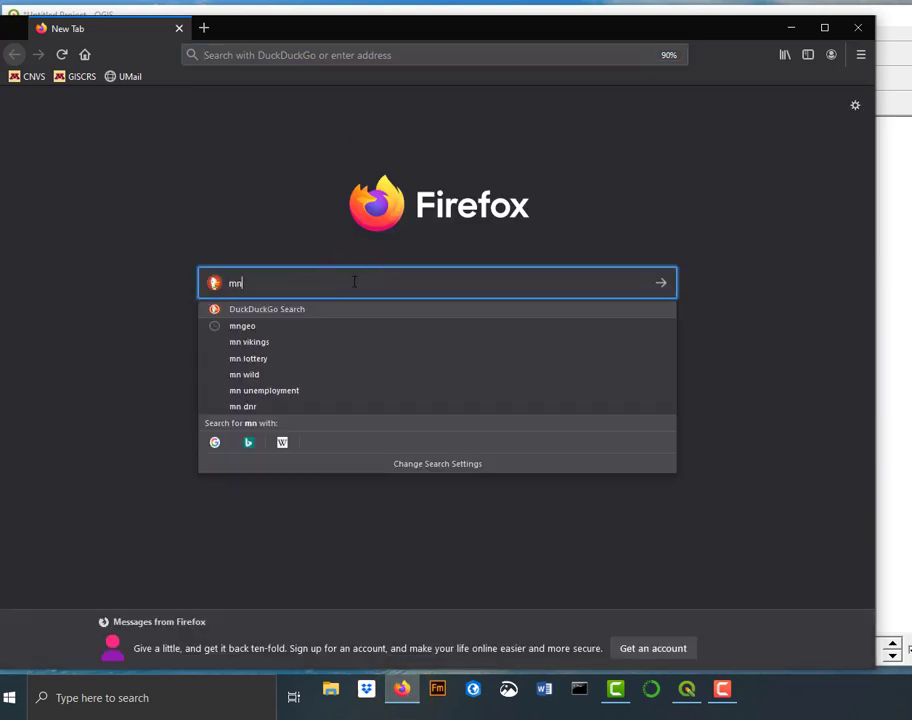
type("geo")
key("Return")
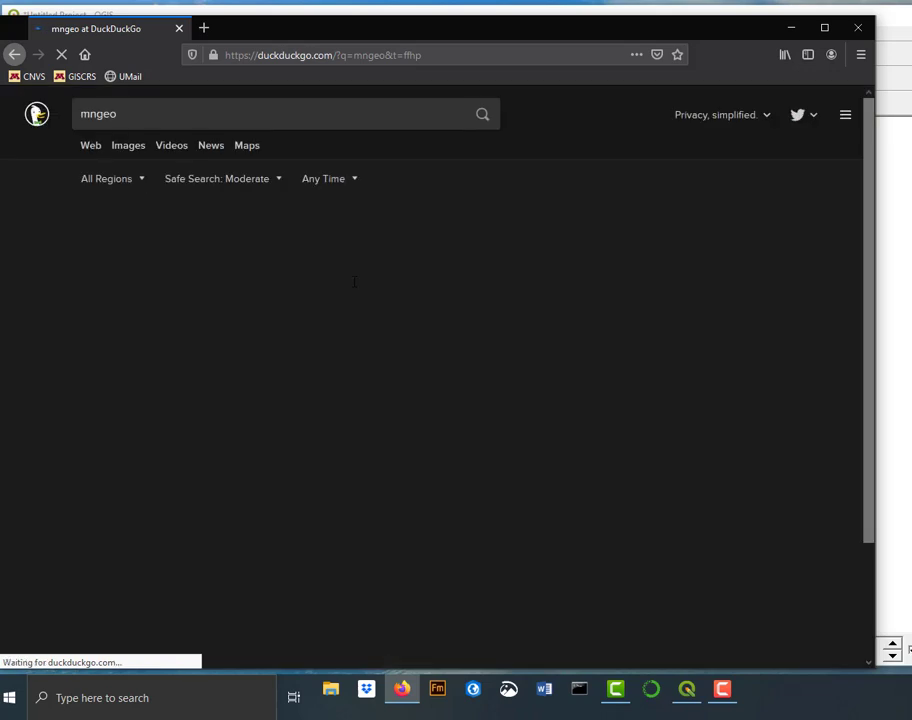
left_click(277, 311)
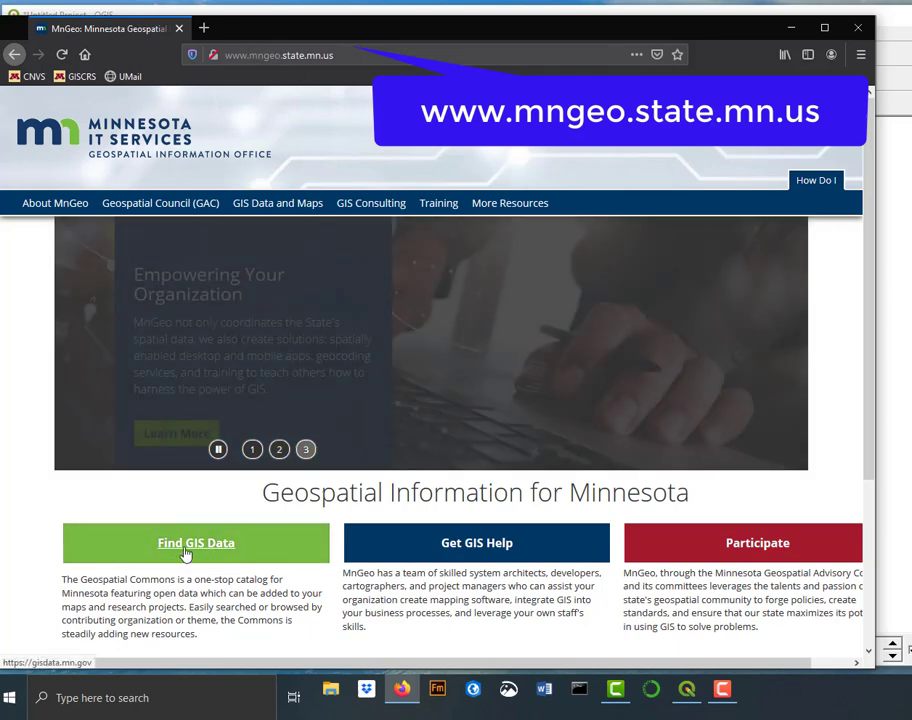
Step: Go to the site's GIS data catalog and search the Minnesota Geospatial Commons for "dnr lakes"
left_click(185, 548)
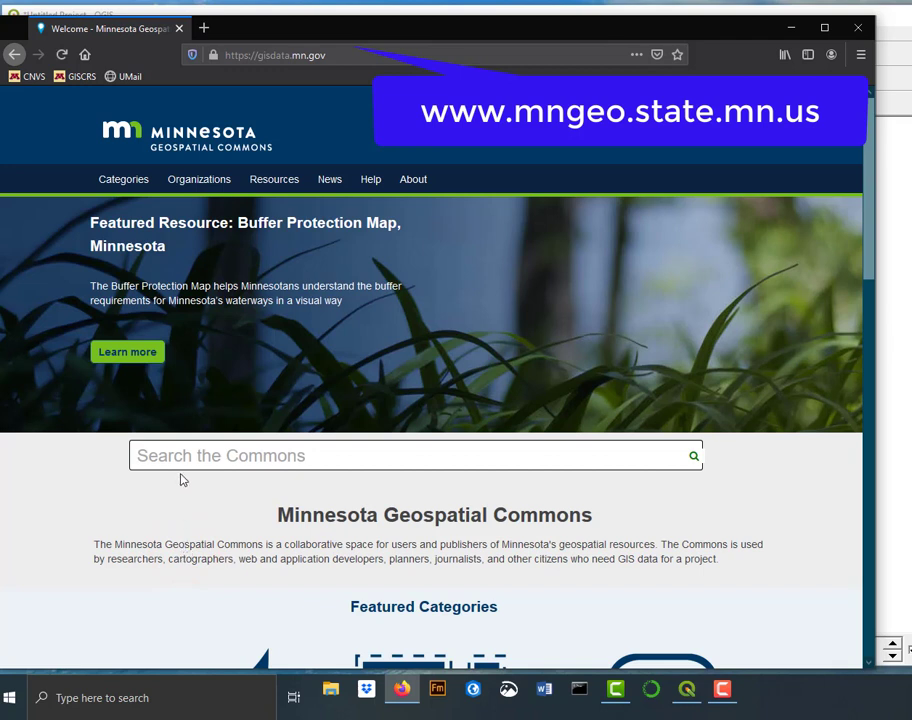
left_click(185, 457)
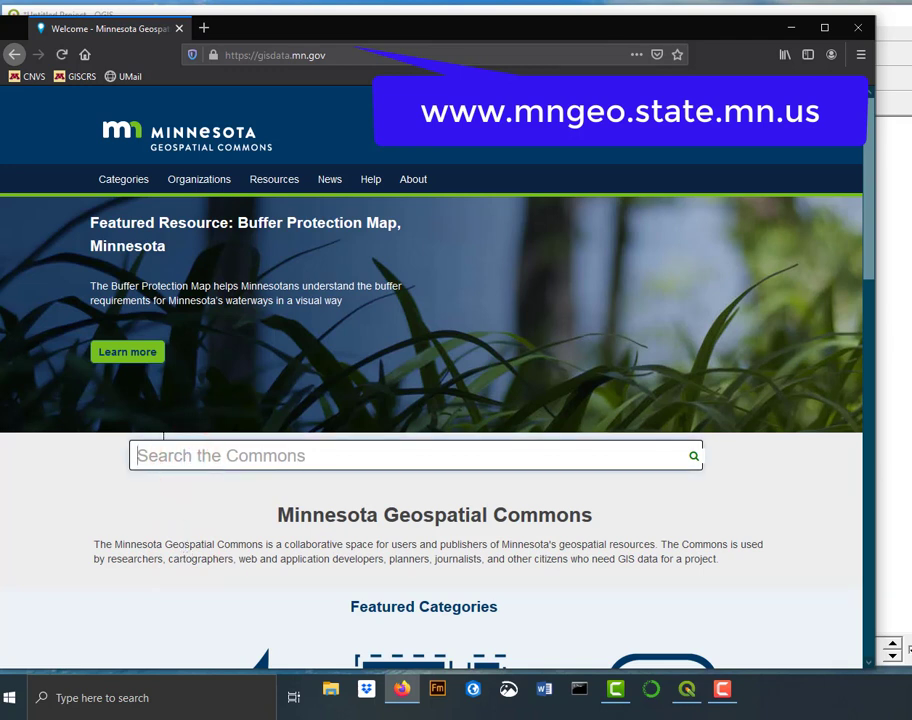
type("dnr ")
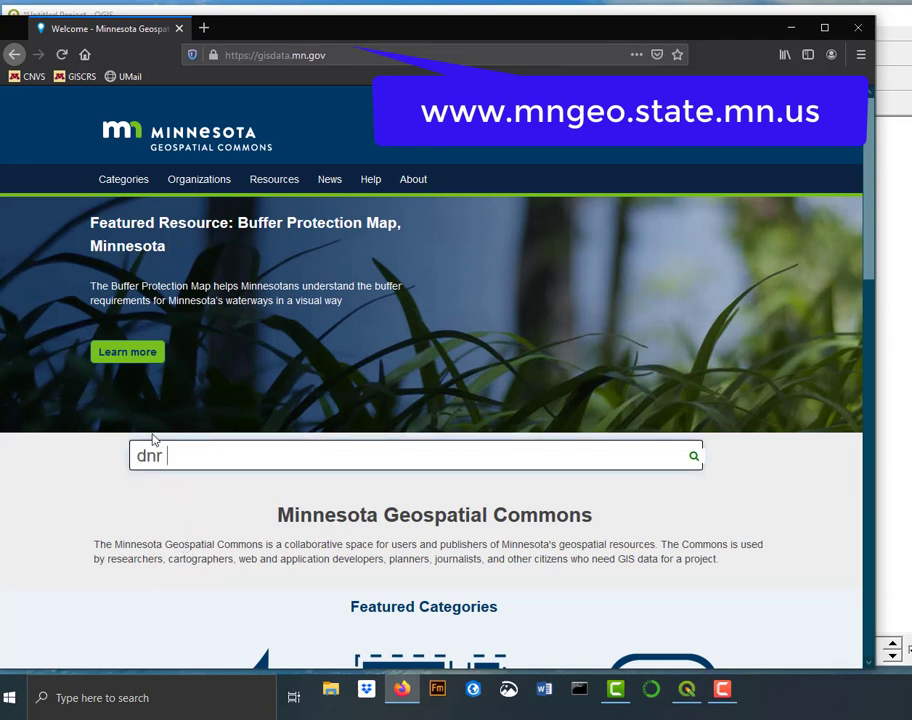
type("lakes")
key("Return")
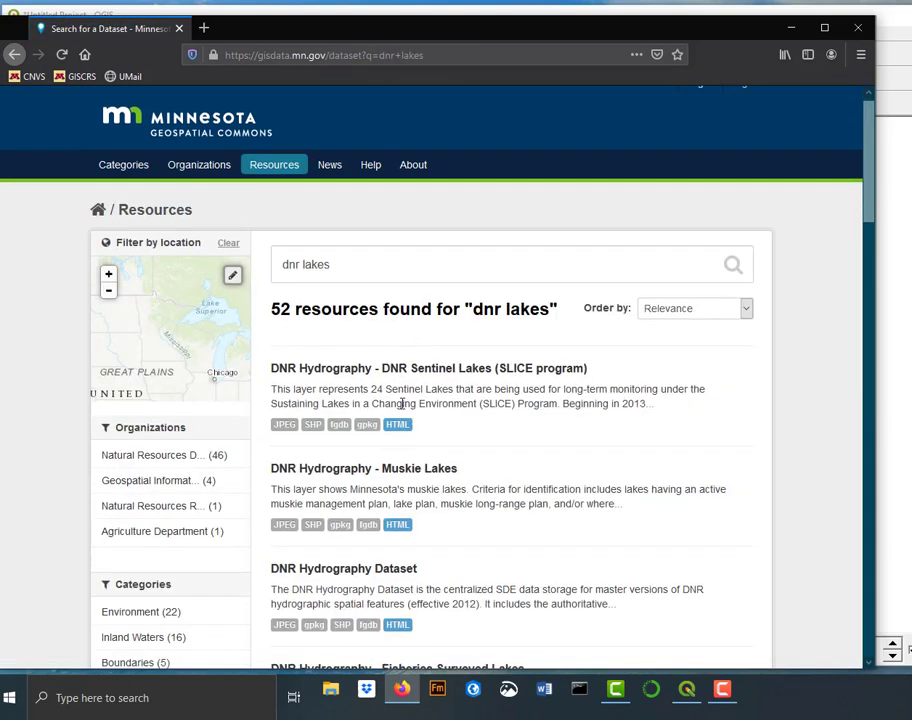
Step: Look through the Minnesota Geospatial Commons search results for "dnr lakes" to see which hydrography datasets are offered
scroll(395, 377, "down", 3)
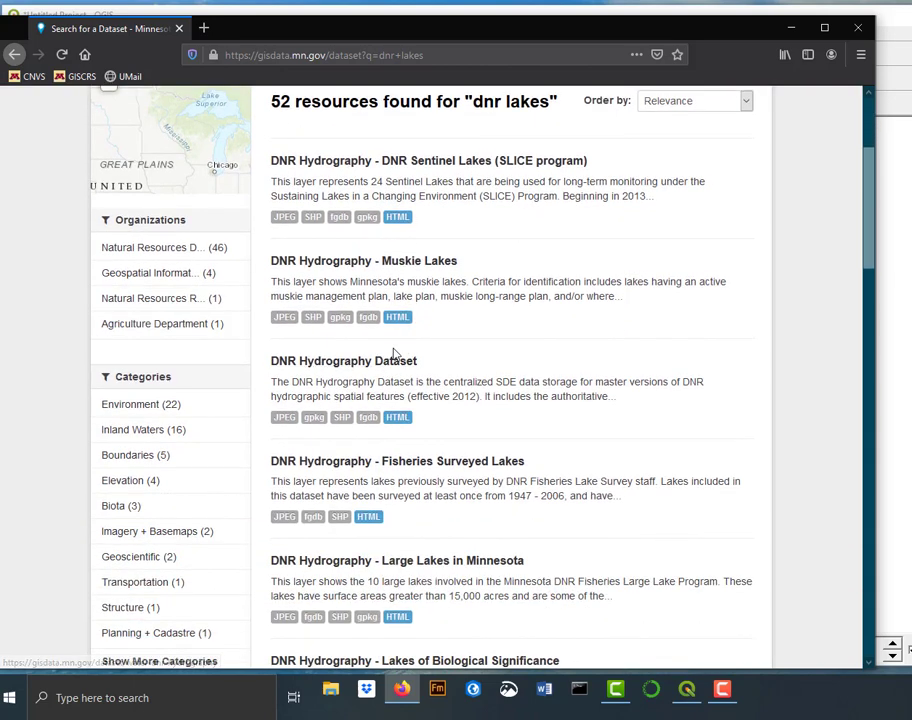
scroll(478, 512, "down", 2)
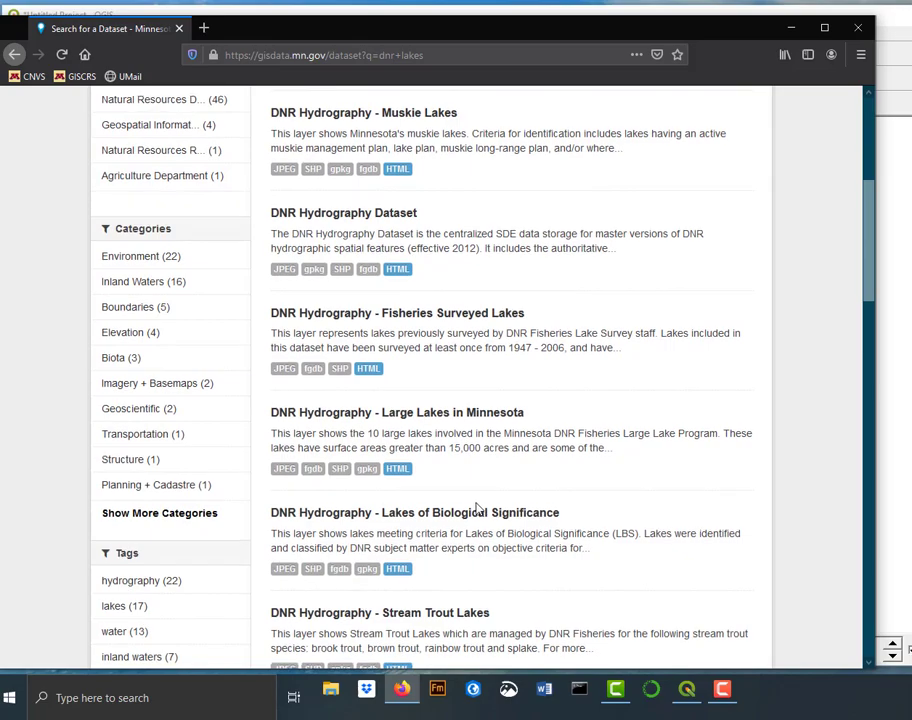
scroll(478, 512, "down", 3)
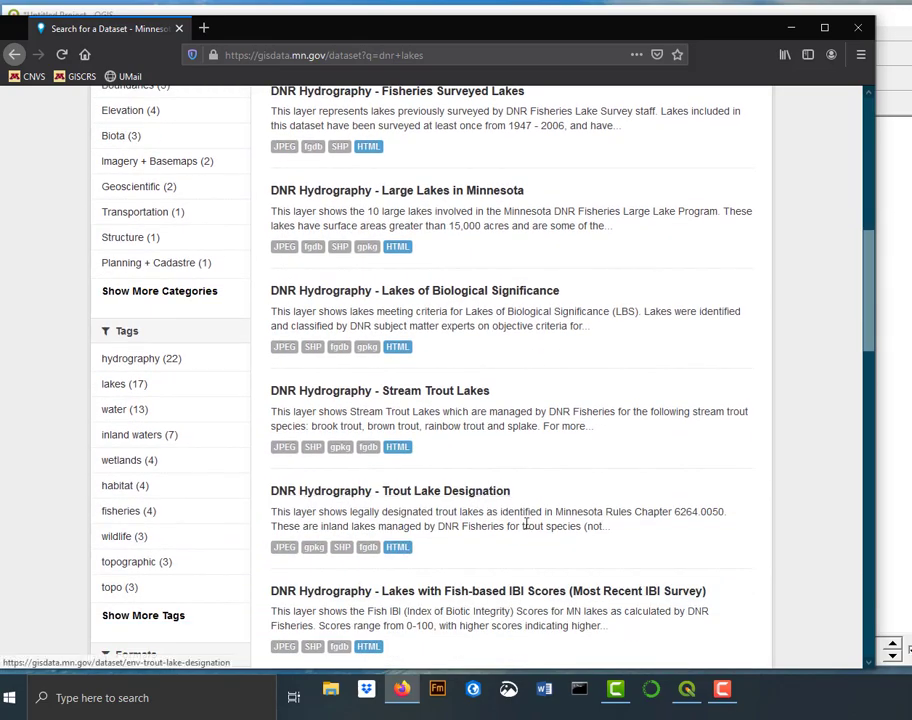
scroll(478, 495, "down", 2)
scroll(480, 465, "up", 11)
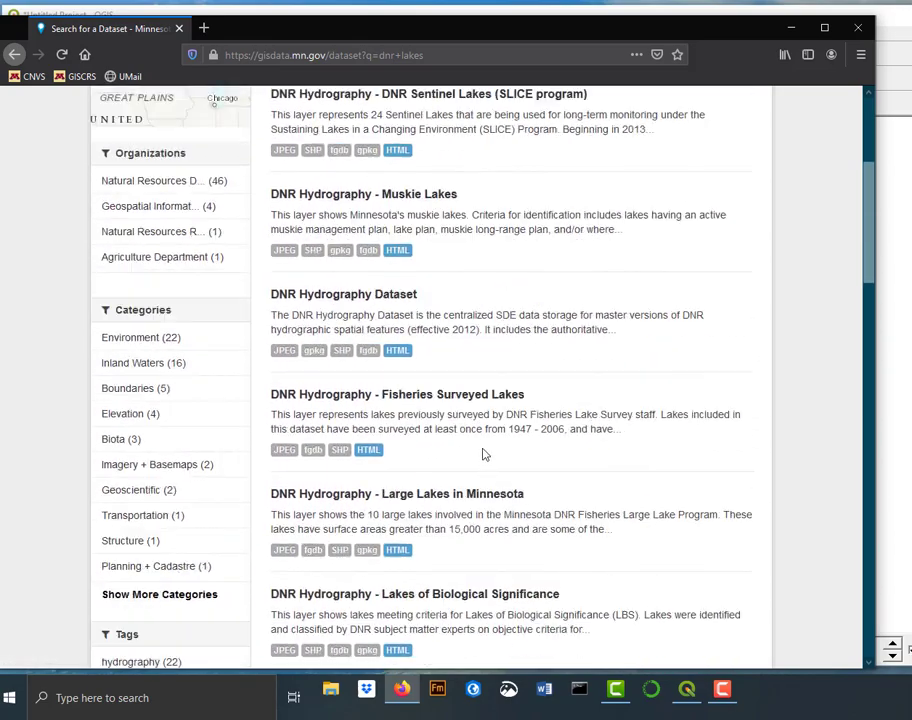
Step: Search the Geospatial Commons for "county boundary" and open the County Boundaries in Minnesota dataset
left_click_drag(343, 281, 274, 278)
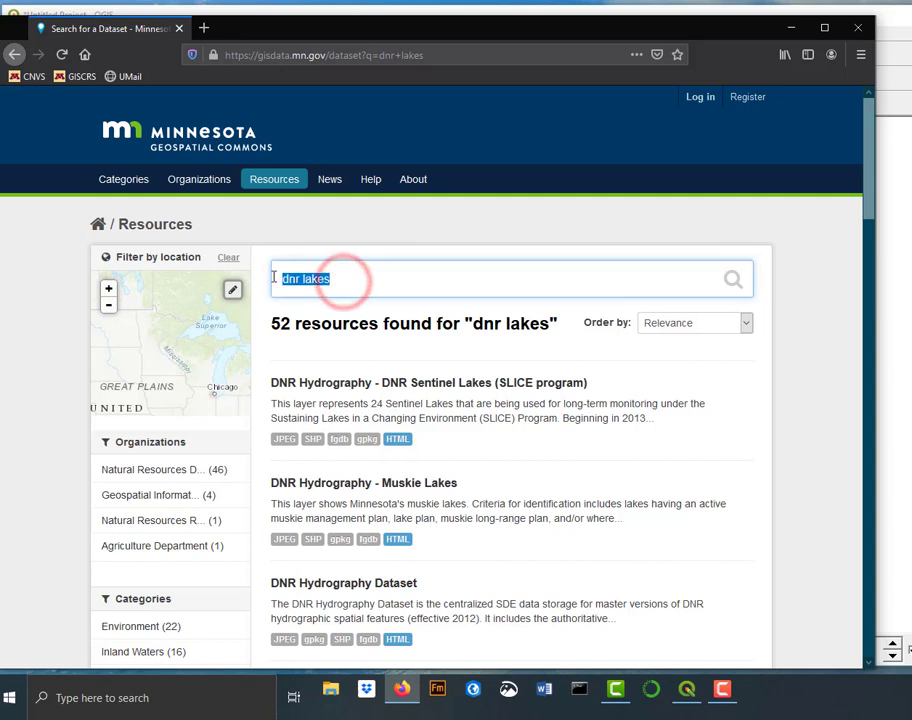
type("county boundary")
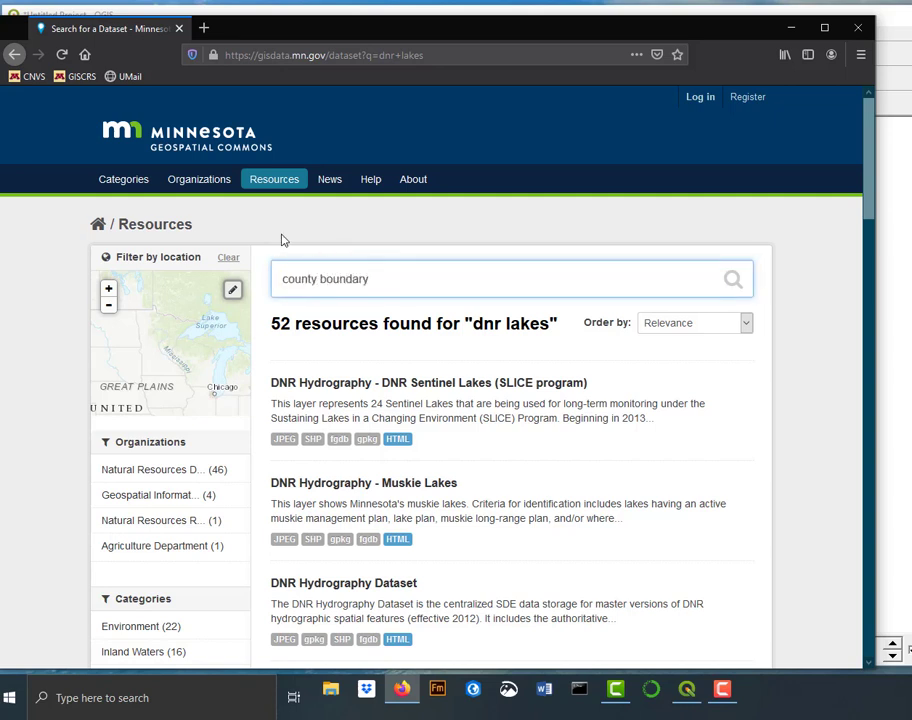
key("Return")
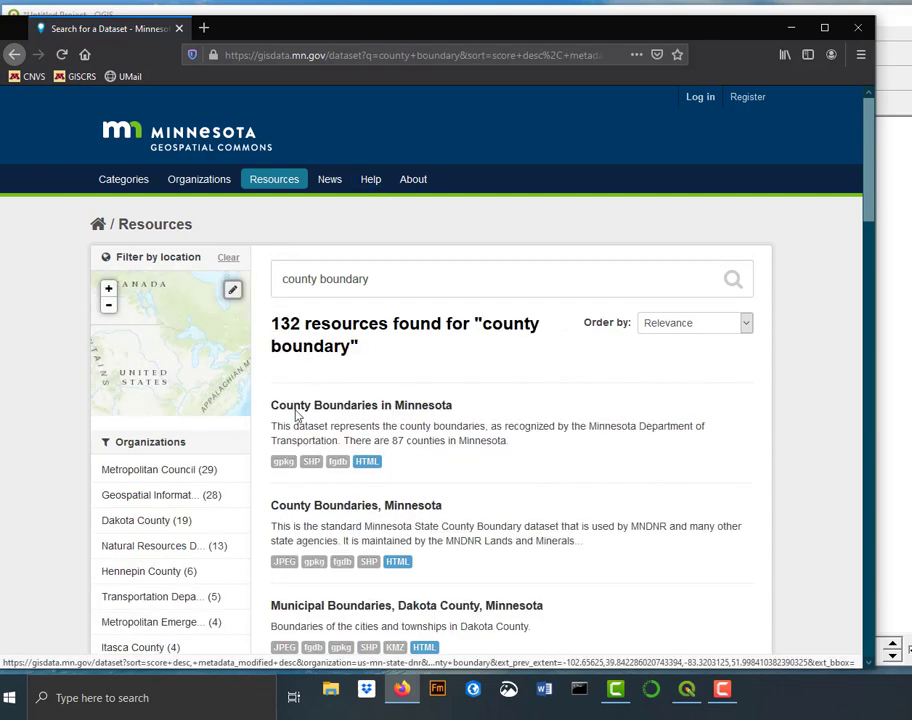
left_click(386, 410)
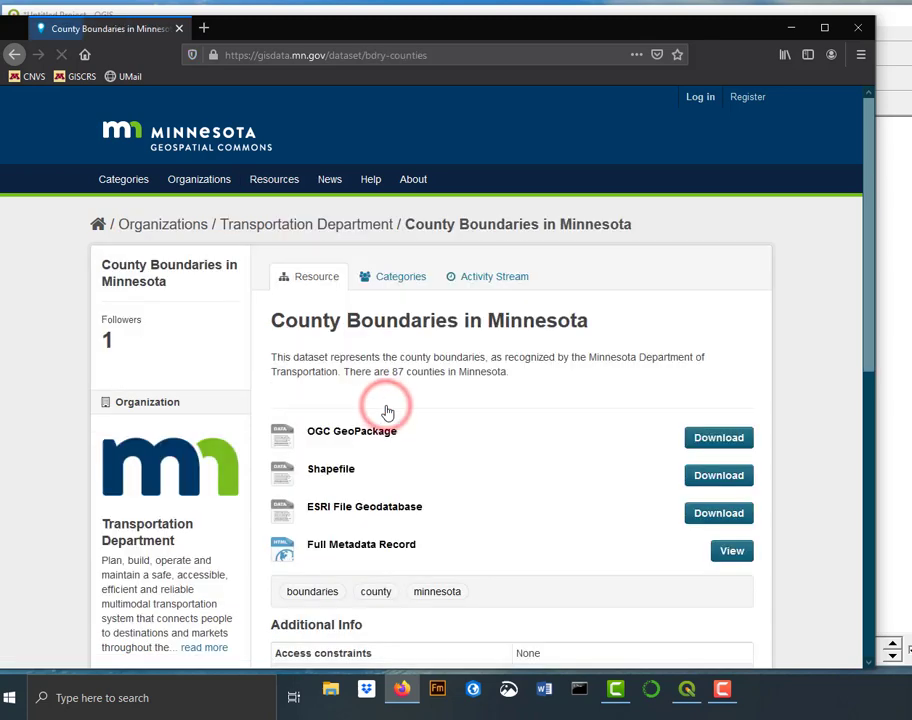
Step: Review the dataset's Full Metadata Record, including its overview, data quality, coordinate system, attributes and distribution sections
scroll(388, 411, "down", 1)
scroll(388, 411, "down", 1)
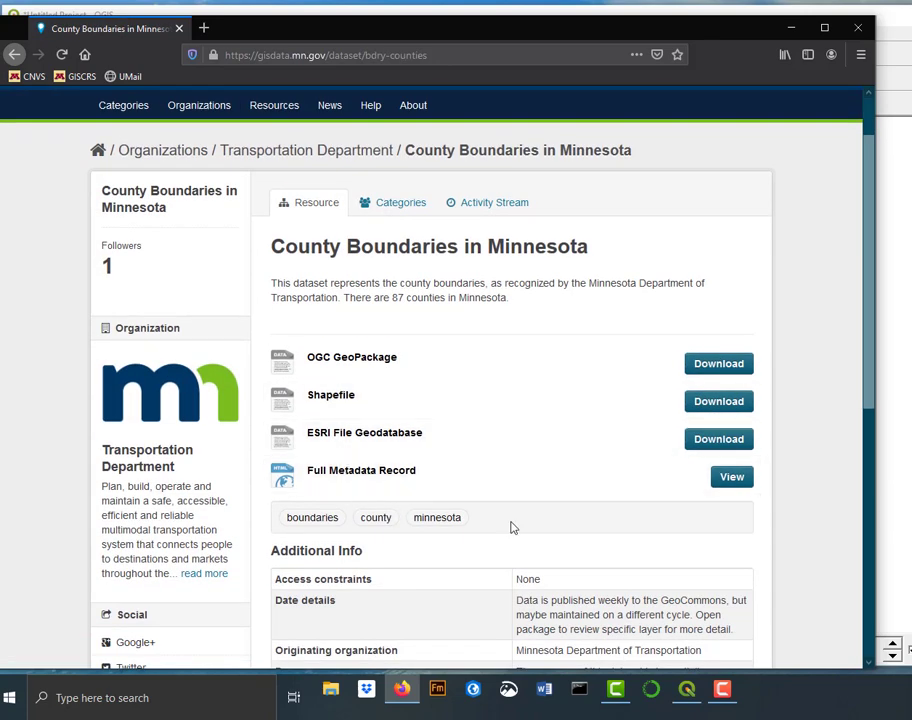
scroll(445, 377, "down", 3)
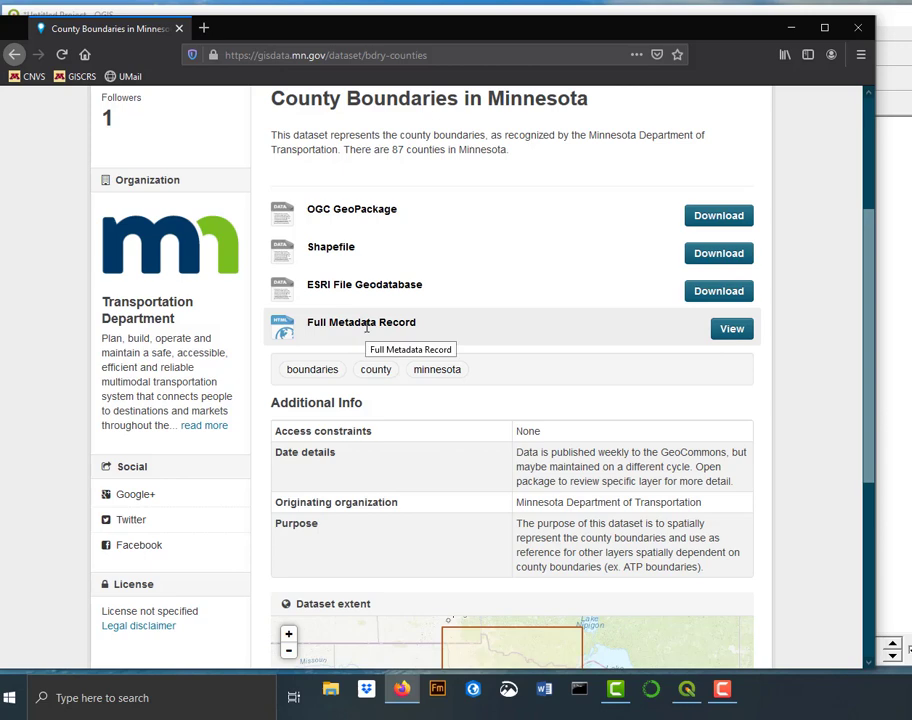
left_click(732, 329)
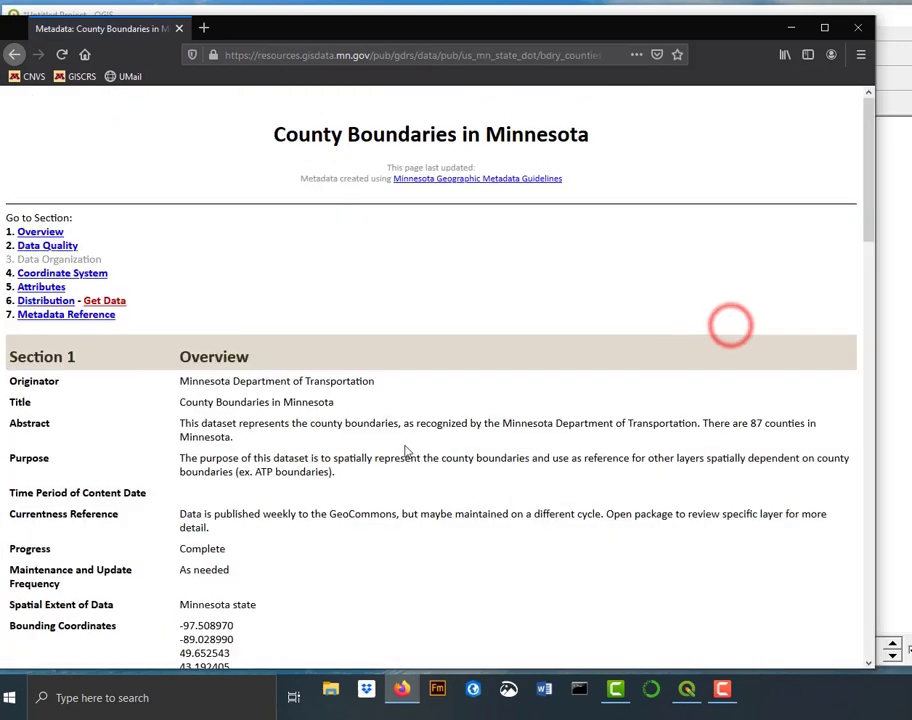
scroll(406, 452, "down", 4)
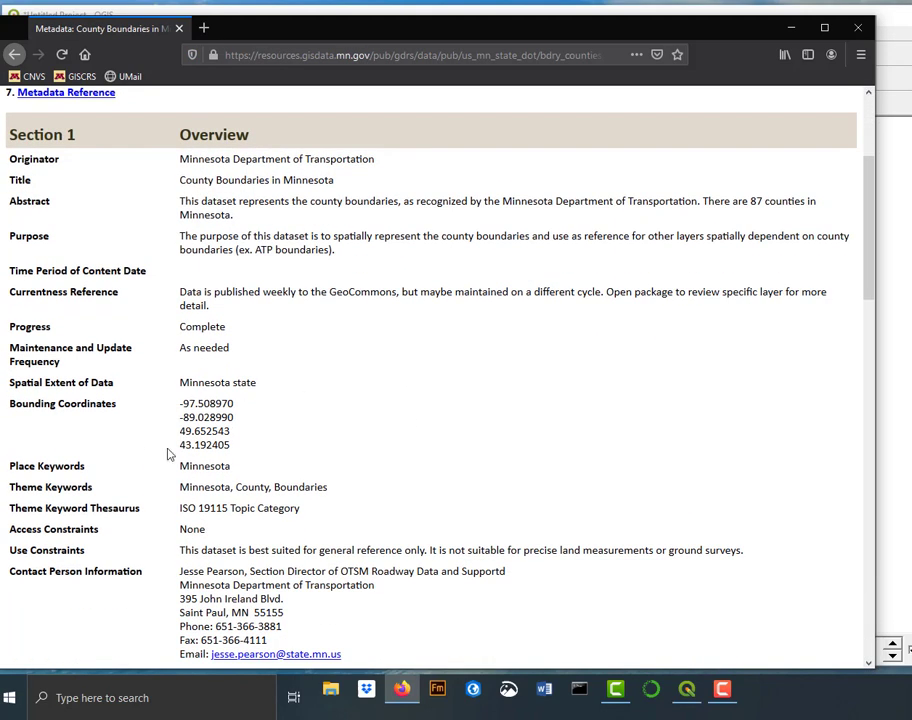
scroll(227, 405, "down", 5)
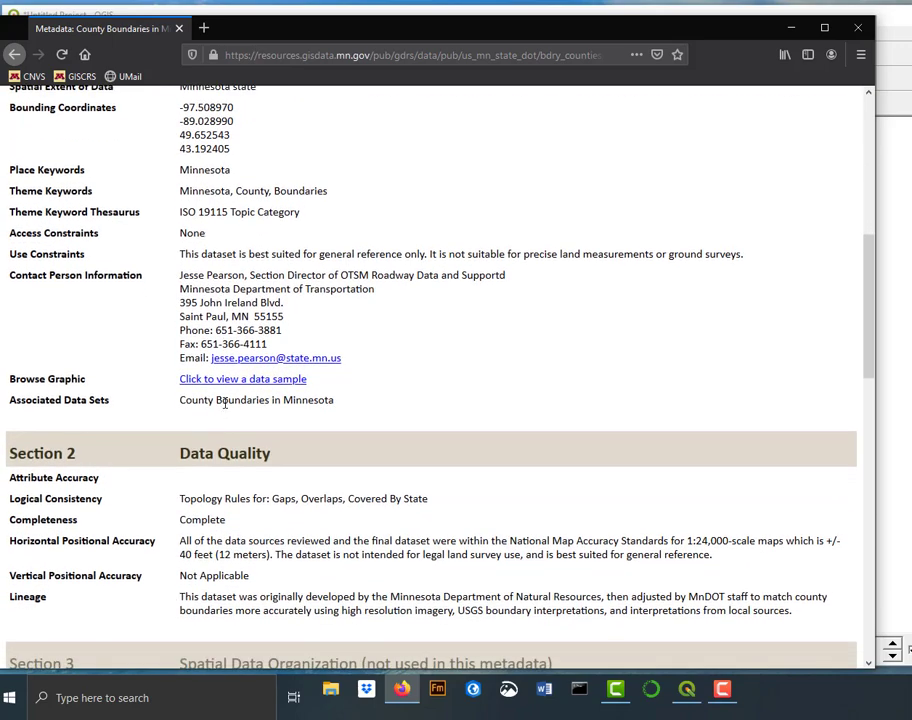
scroll(224, 402, "down", 9)
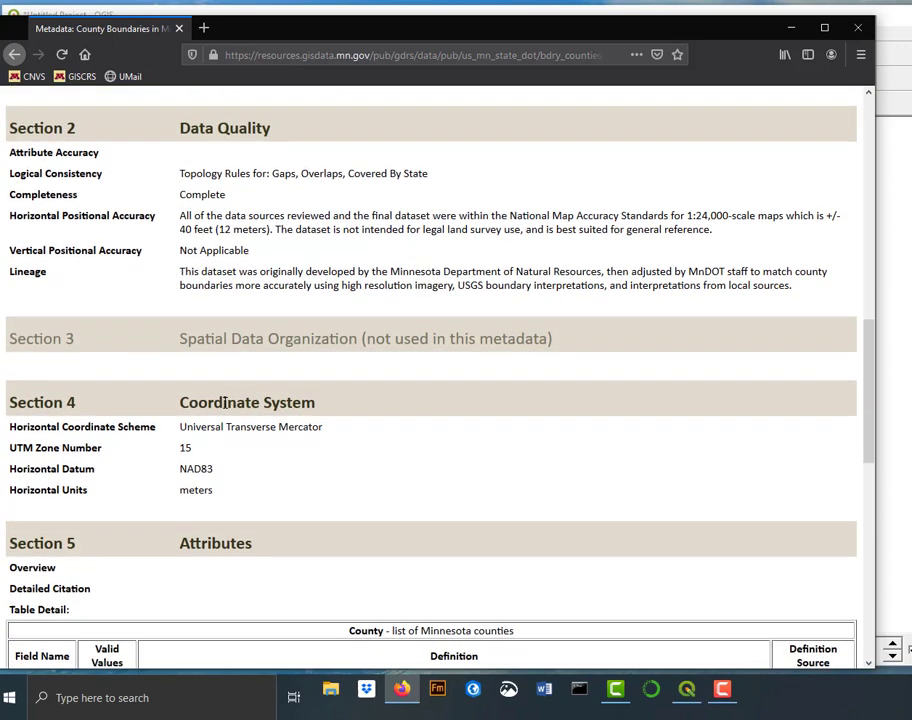
scroll(225, 401, "down", 2)
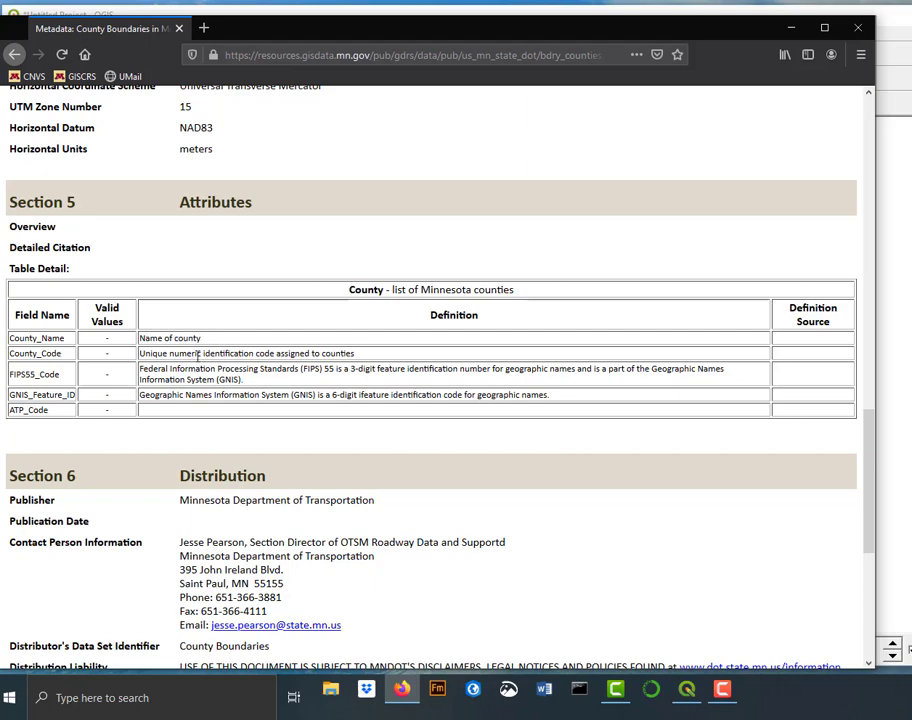
scroll(163, 378, "down", 5)
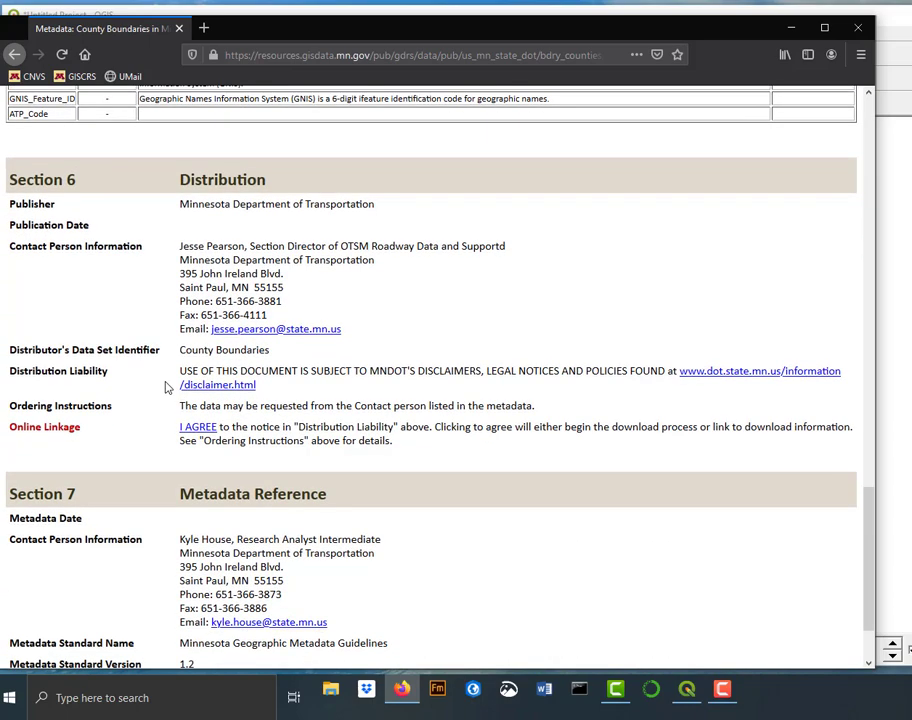
scroll(175, 376, "up", 15)
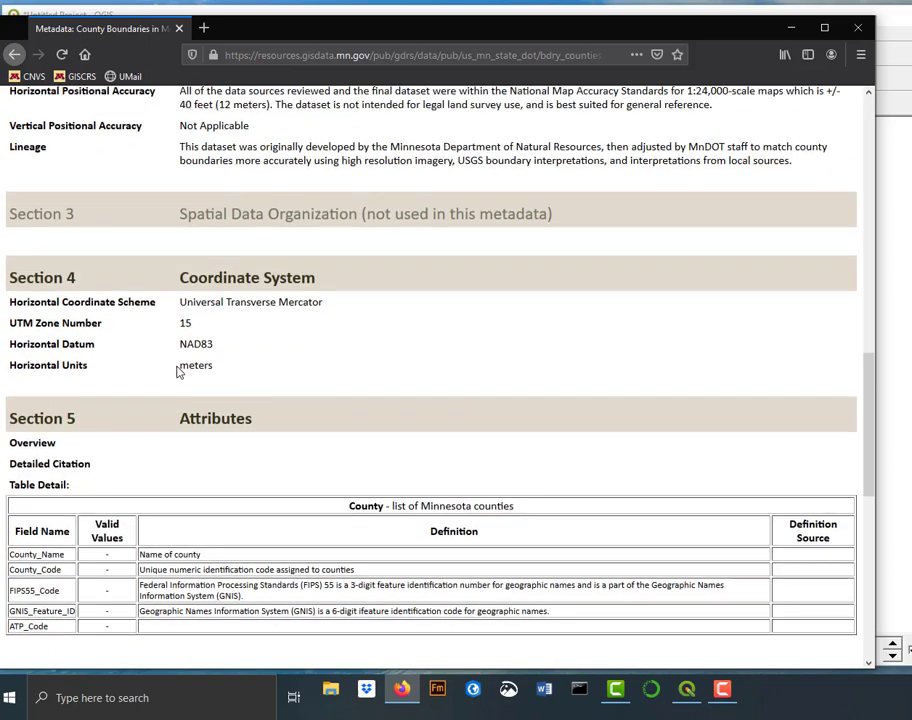
Step: Return to the dataset page, save its Shapefile download shp_bdry_counties.zip, and open the Downloads folder in File Explorer
left_click(14, 57)
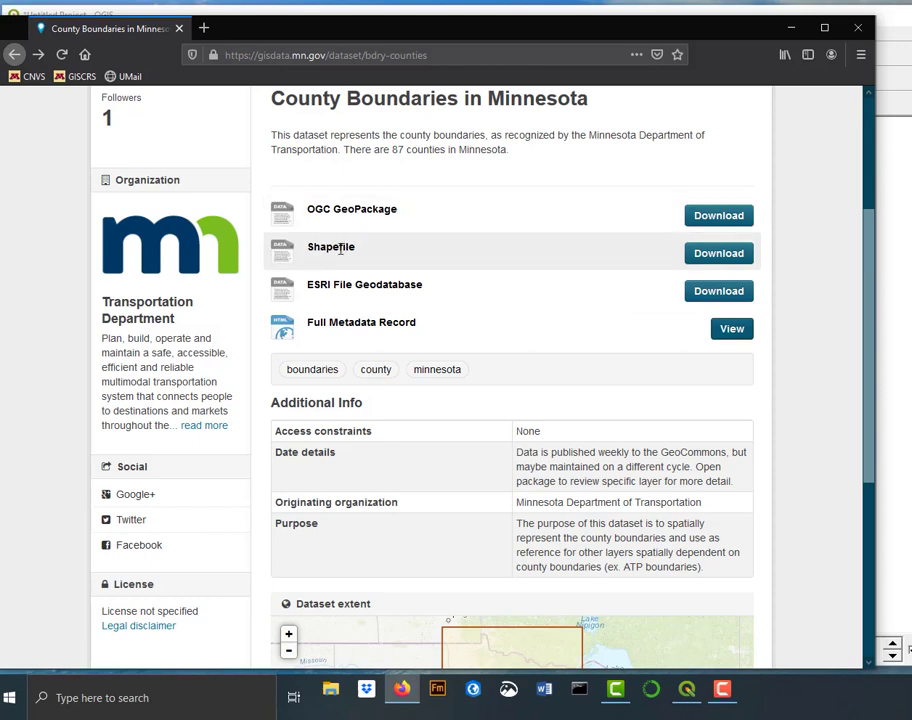
left_click(722, 256)
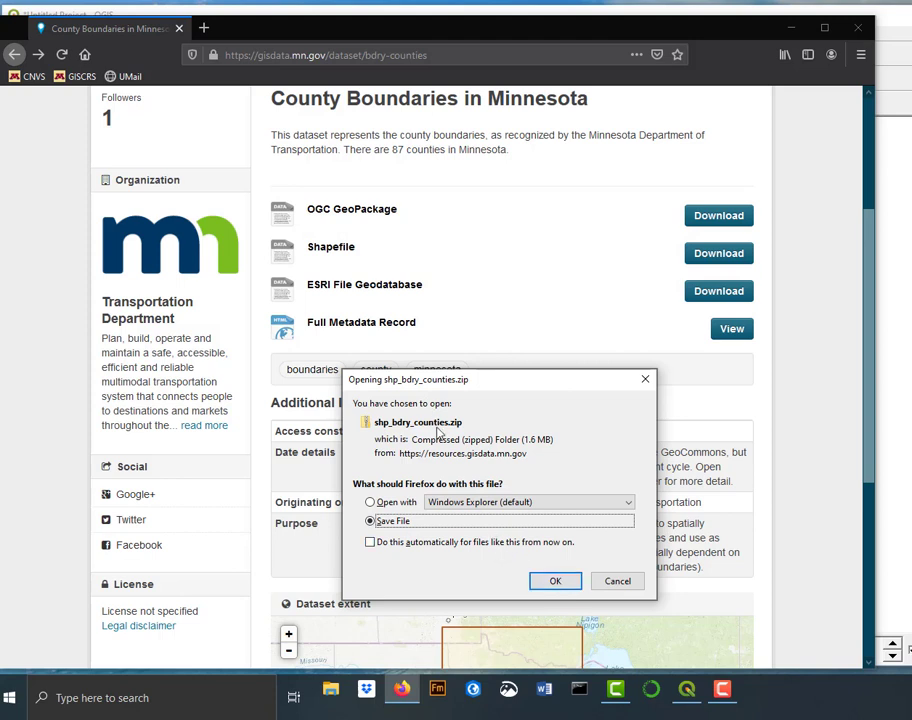
left_click(554, 583)
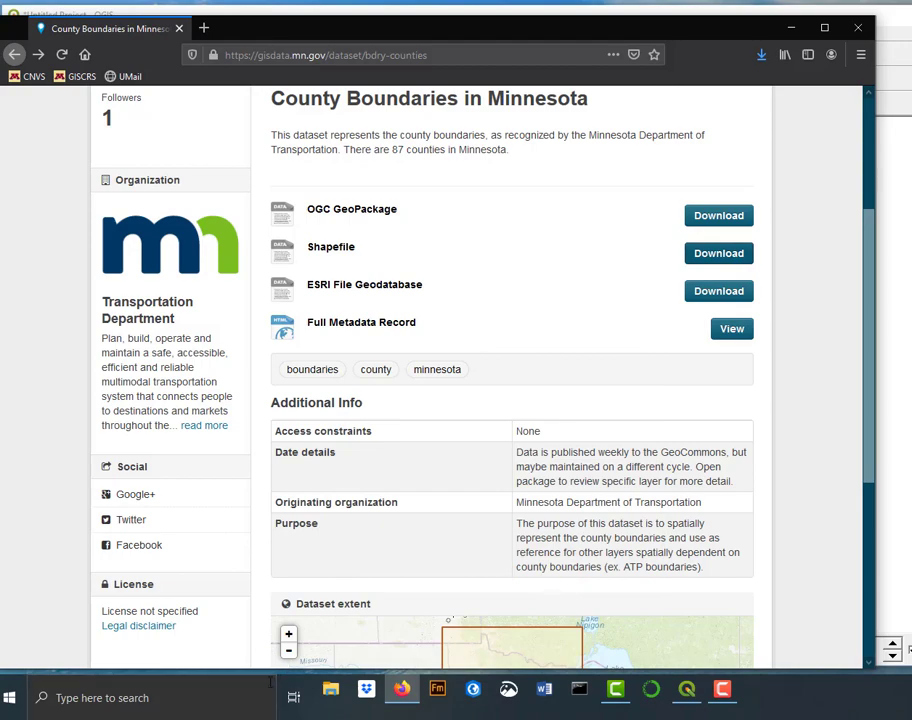
left_click(328, 690)
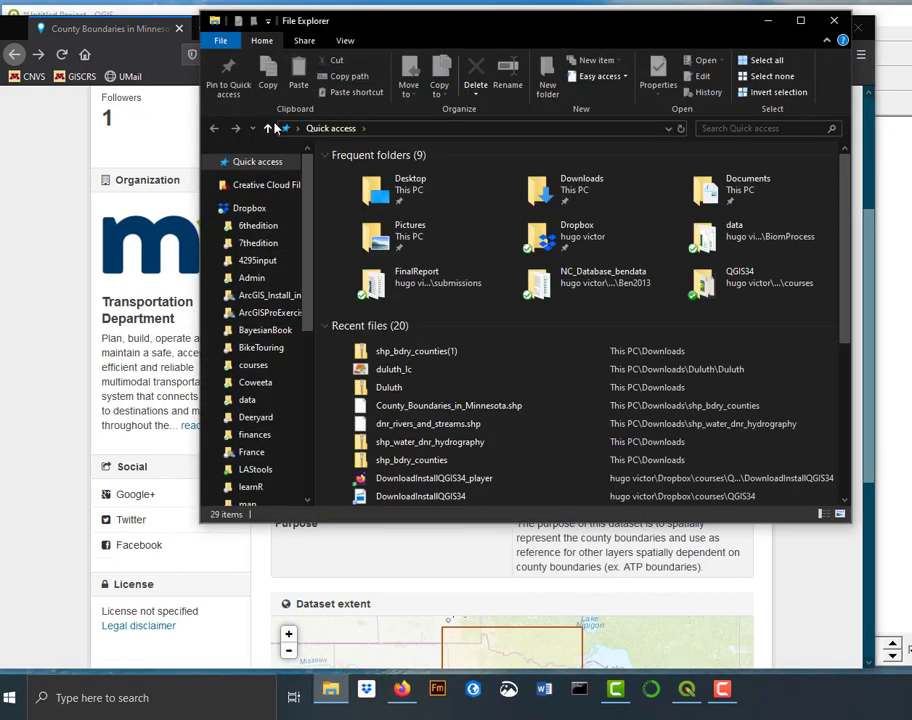
left_click(540, 180)
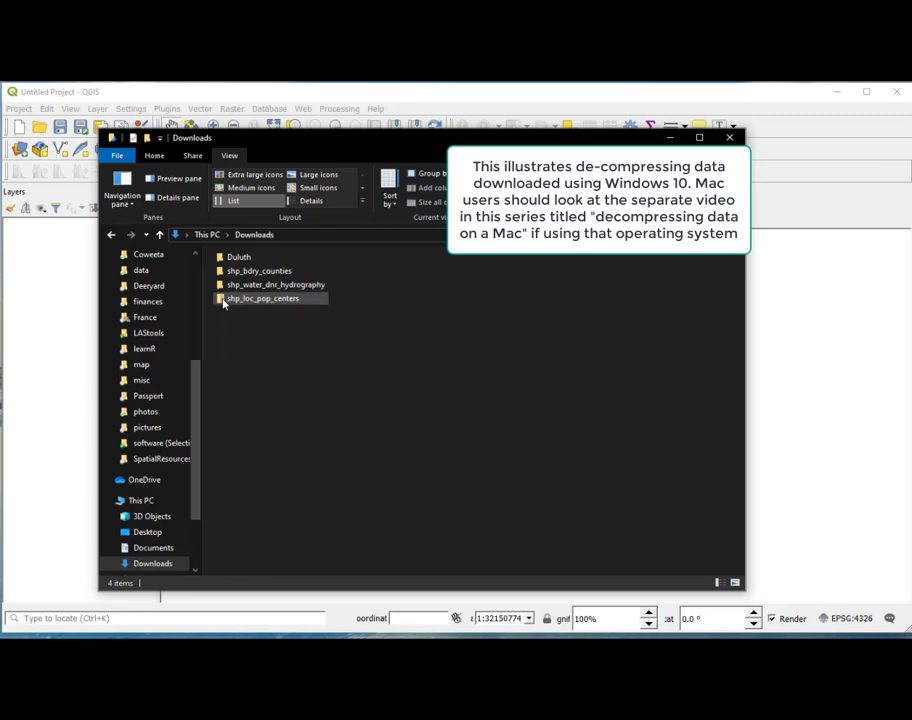
Step: With Downloads shown as medium icons, extract the zipped shp_loc_pop_centers archive to its own folder there and delete the zip file
left_click(251, 189)
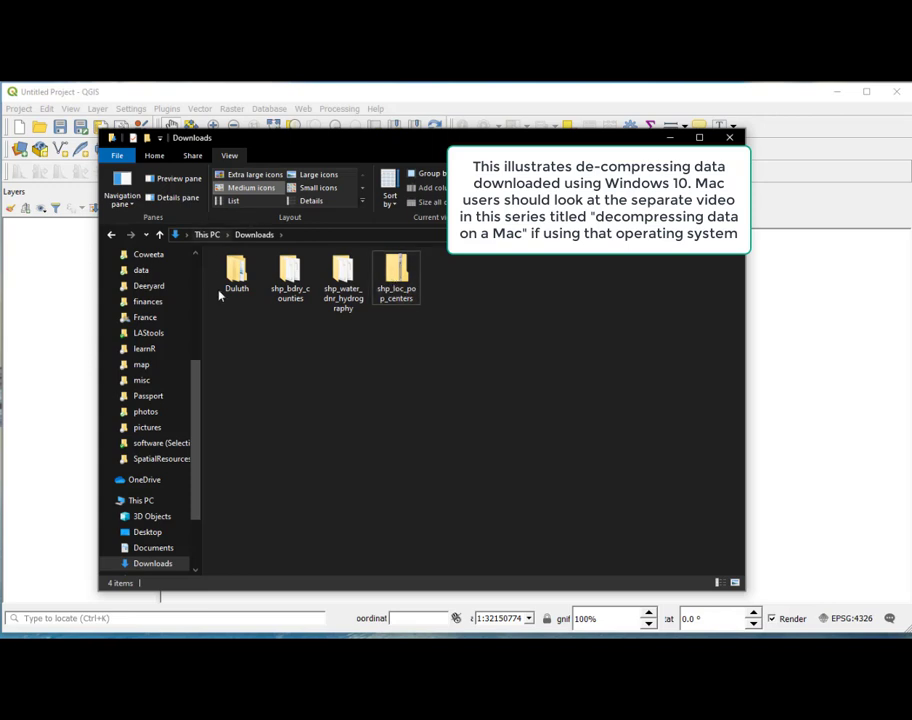
mouse_move(396, 280)
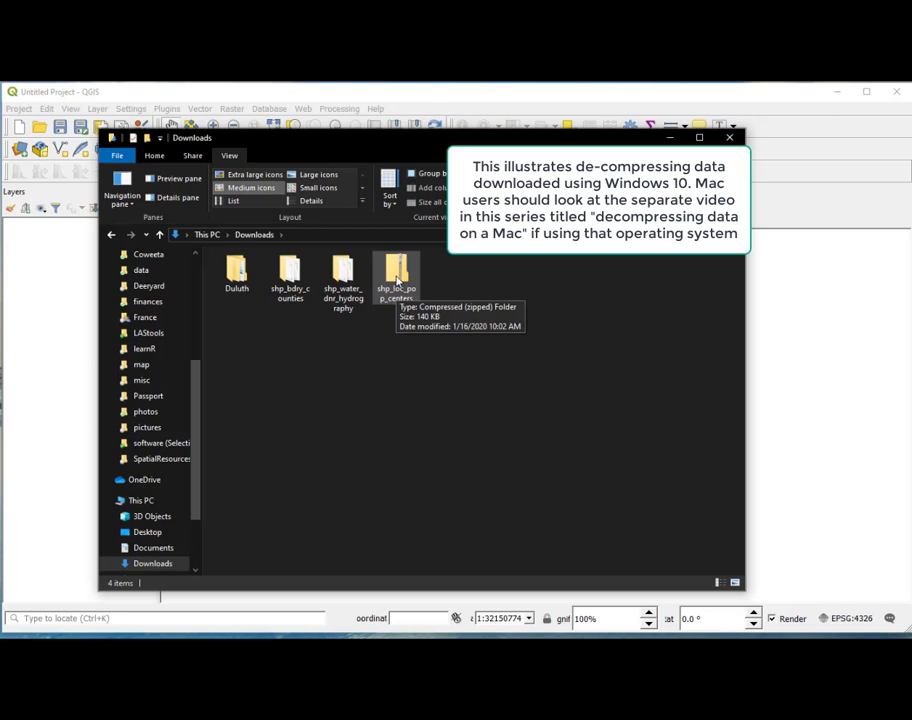
right_click(396, 280)
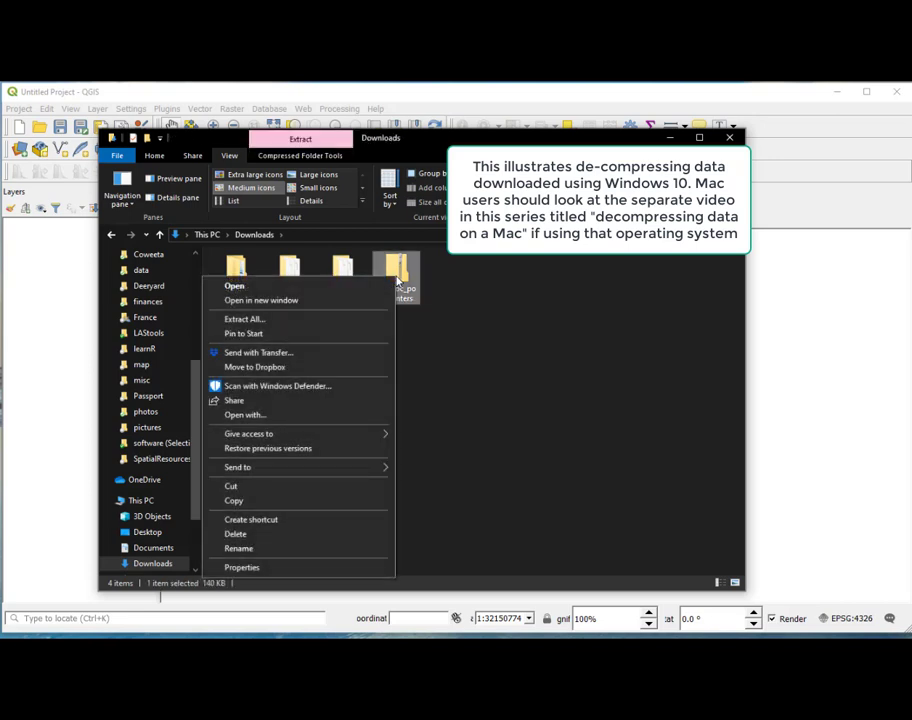
left_click(288, 320)
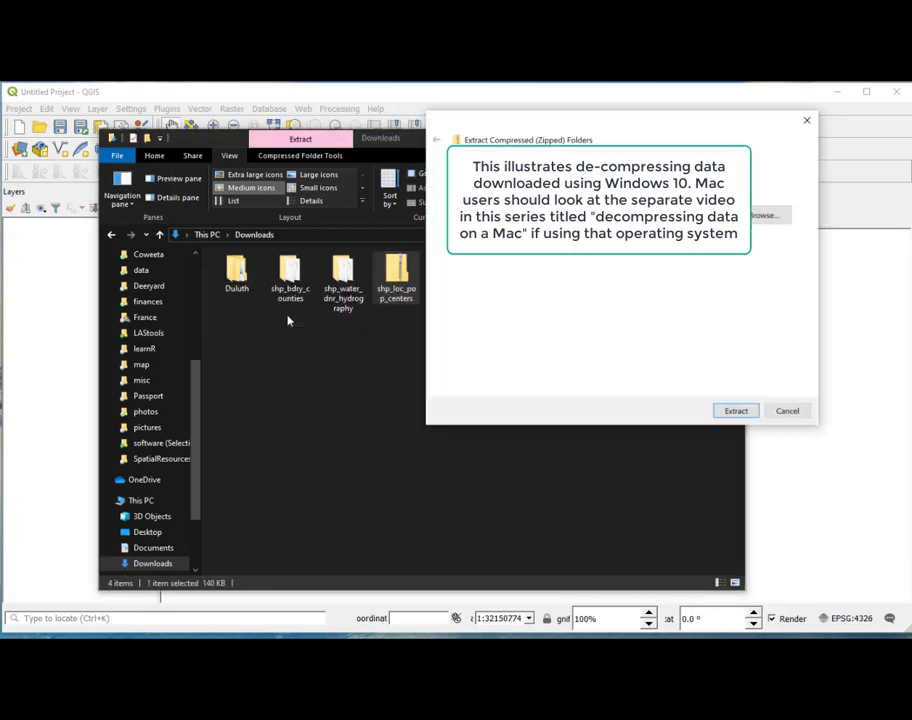
left_click(734, 411)
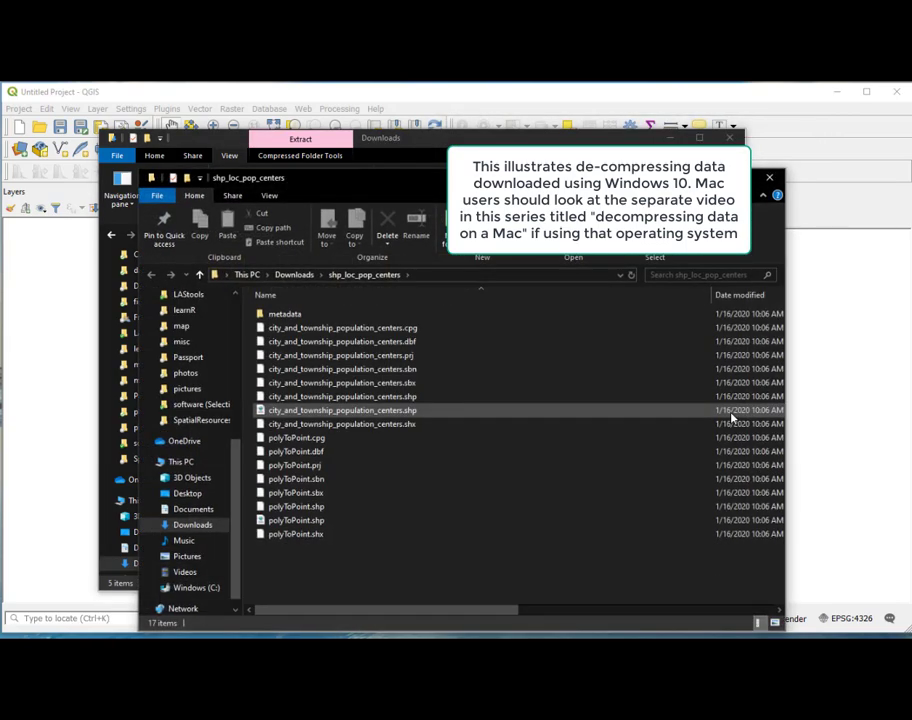
left_click(770, 180)
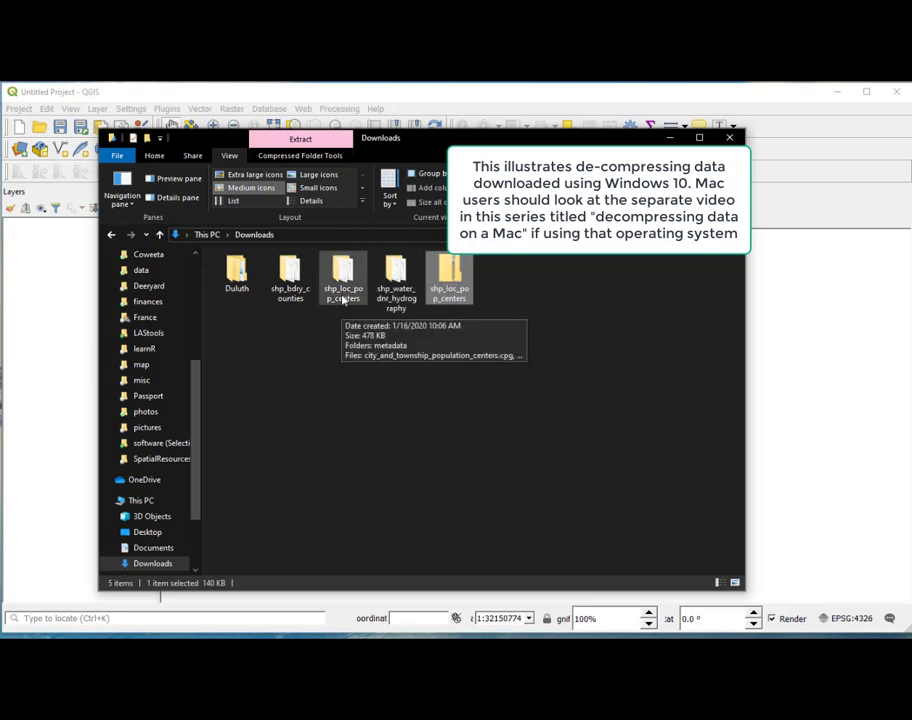
right_click(458, 281)
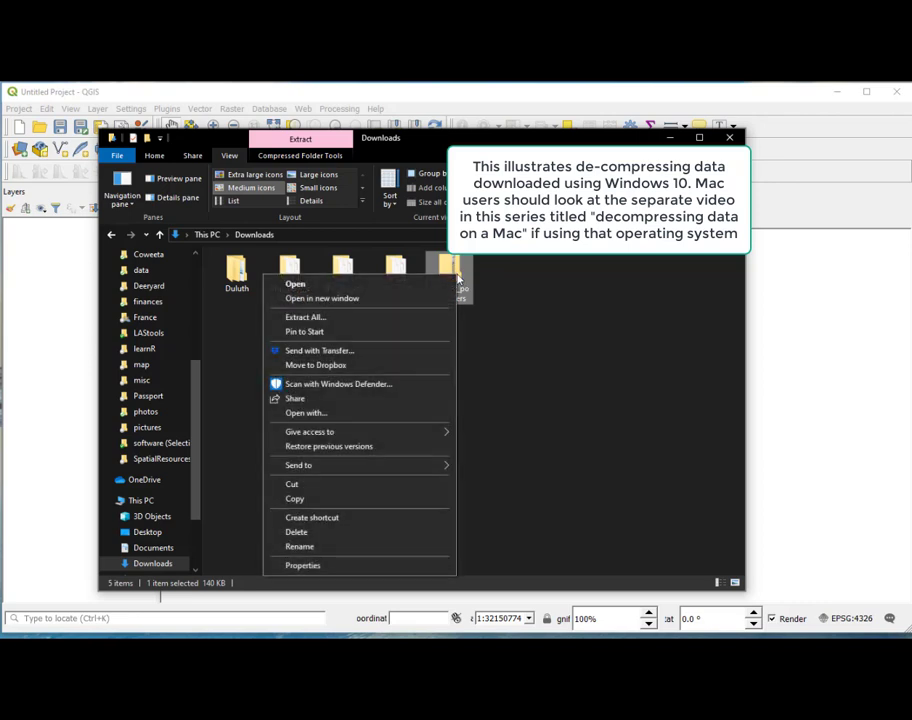
left_click(416, 531)
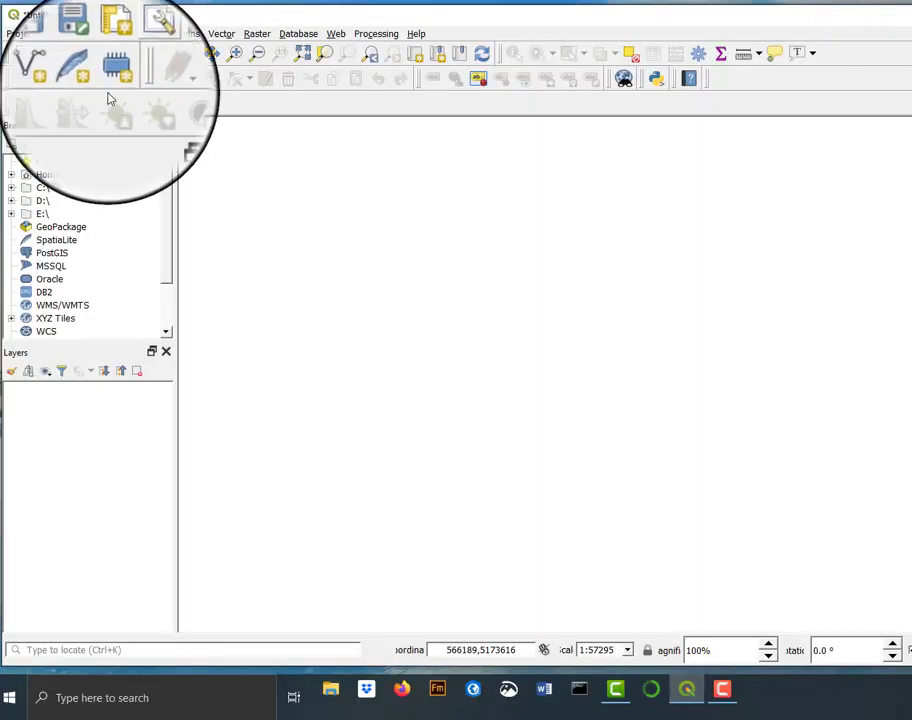
Step: Add County_Boundaries_in_Minnesota.shp from the extracted shp_bdry_counties folder in Downloads to the QGIS project as a vector layer
left_click(21, 78)
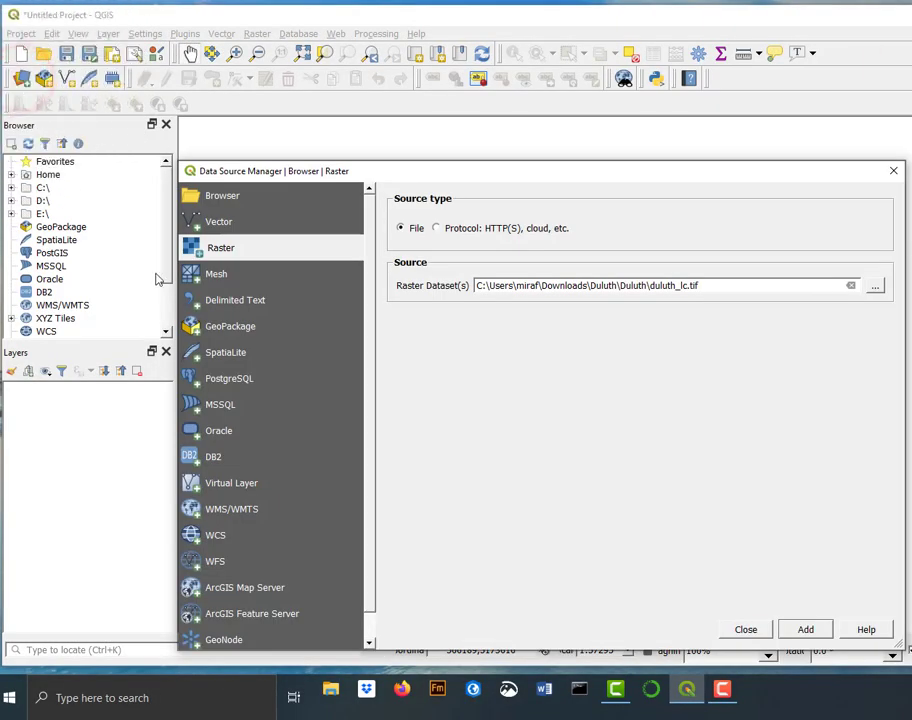
left_click(205, 229)
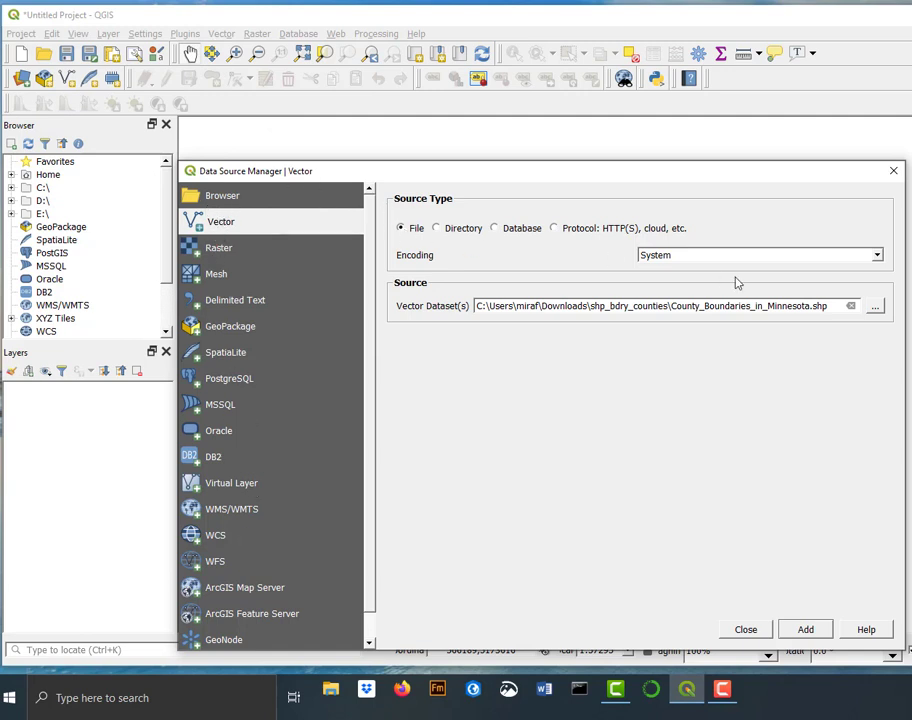
left_click(876, 307)
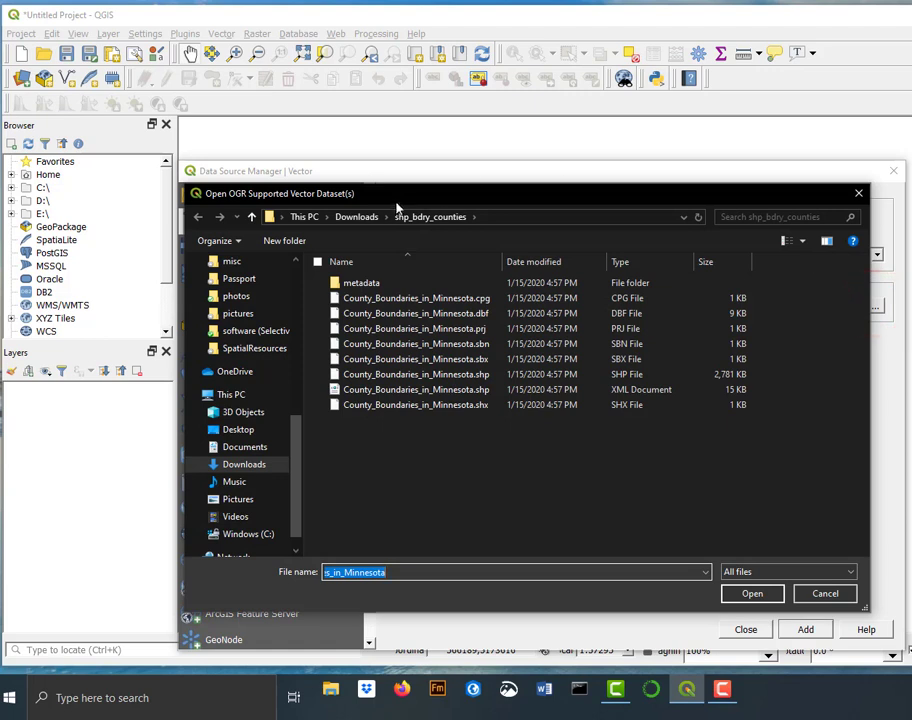
left_click(357, 216)
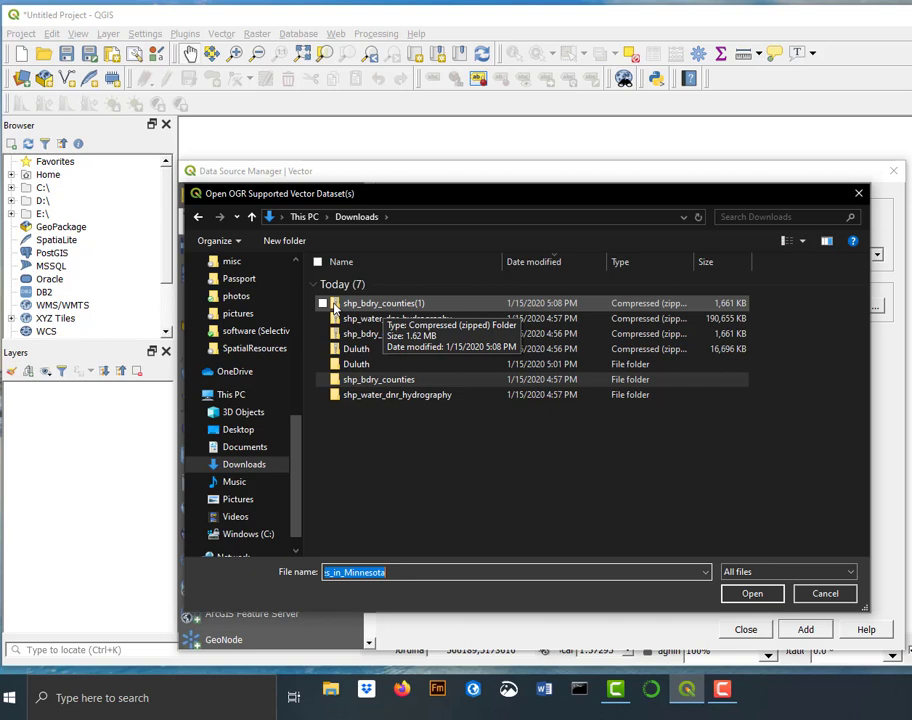
left_click(377, 381)
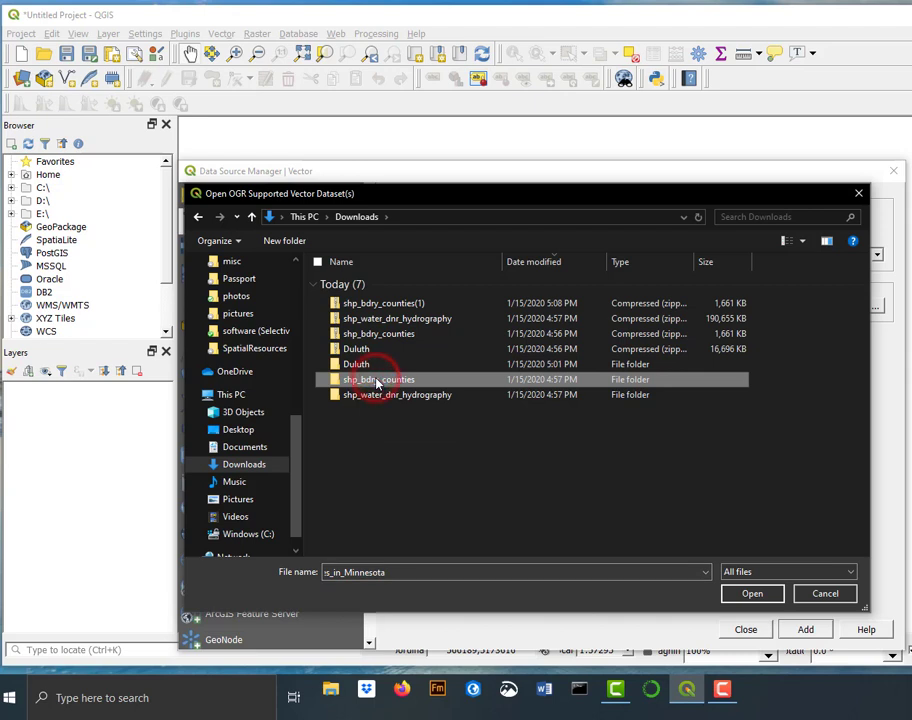
double_click(377, 381)
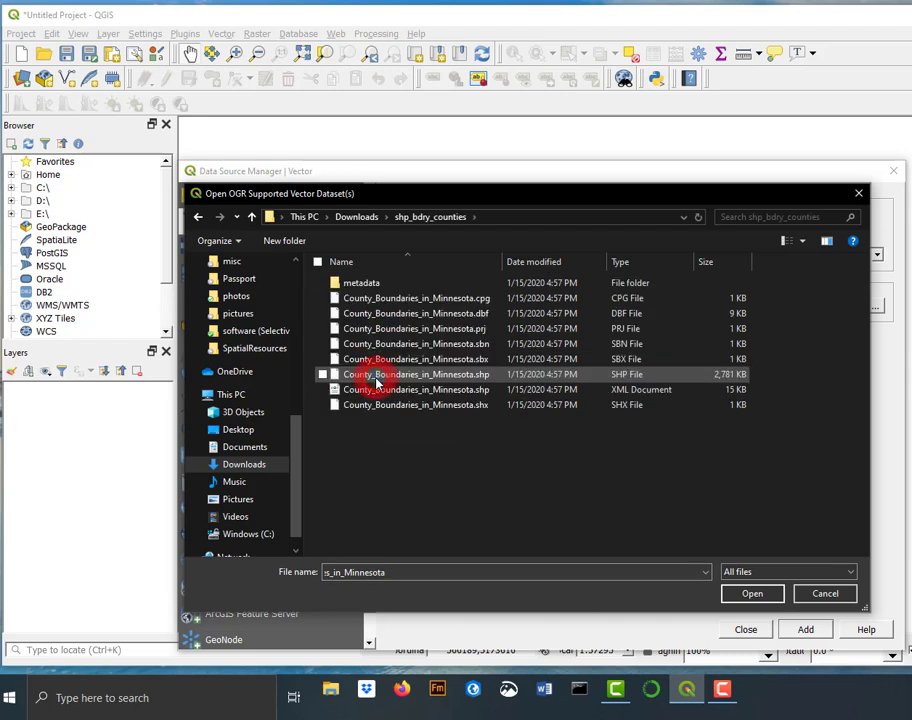
left_click(440, 374)
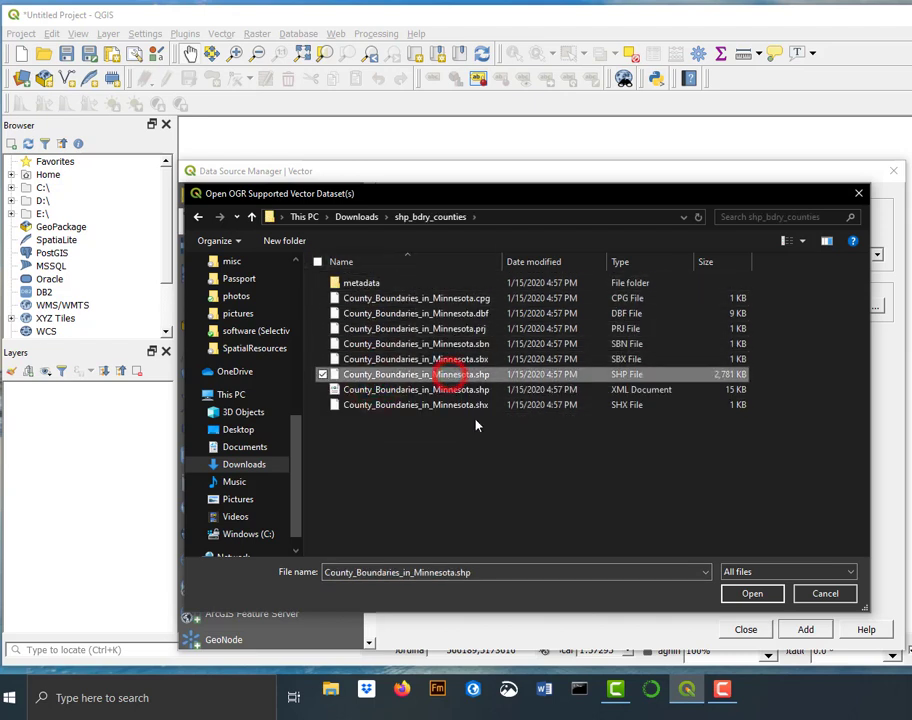
left_click(752, 594)
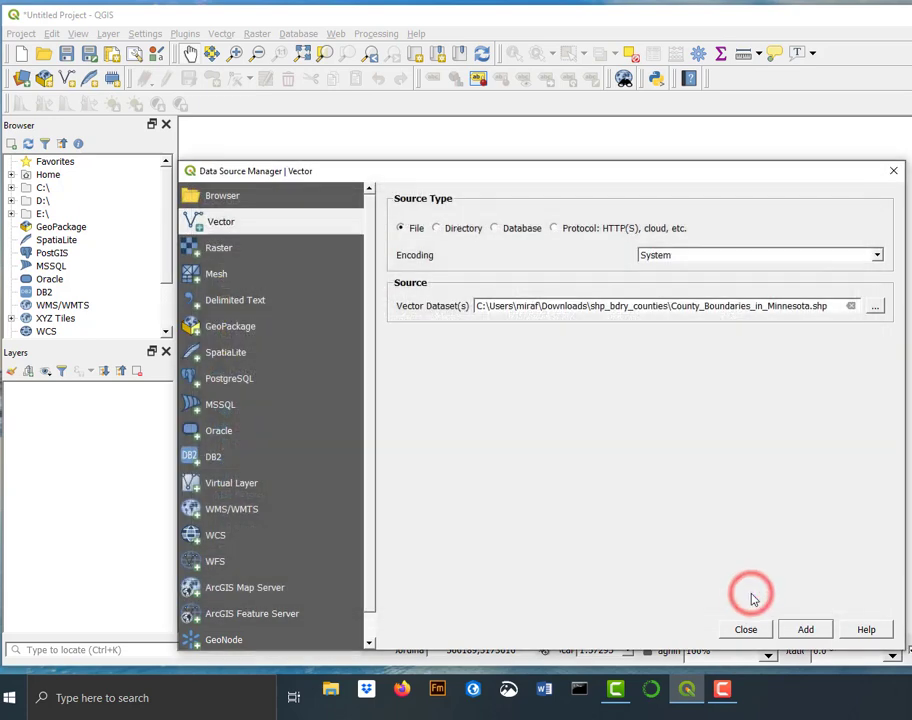
left_click(806, 630)
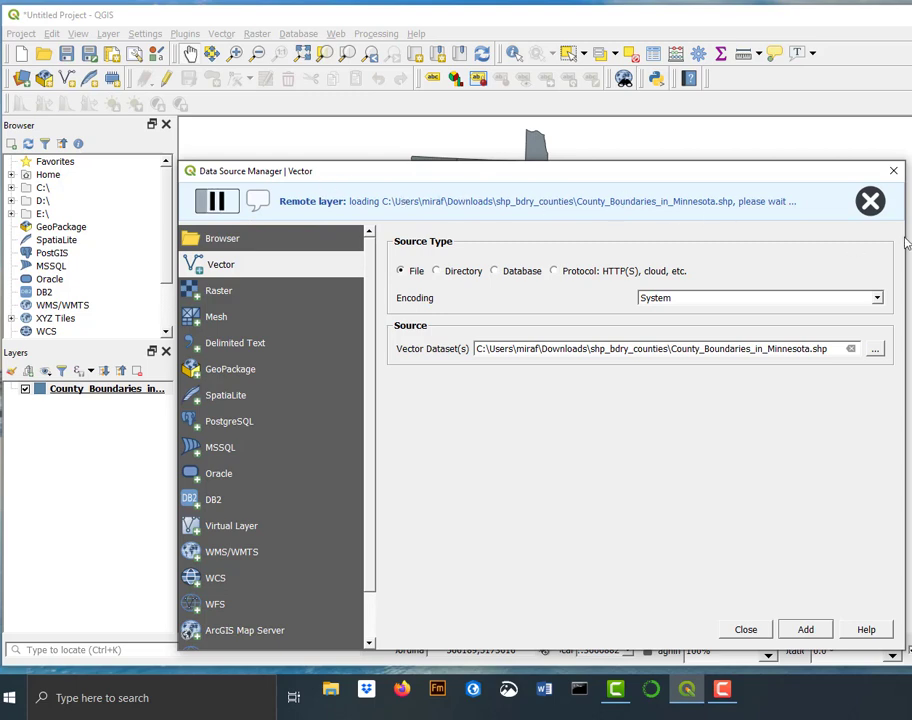
left_click(891, 173)
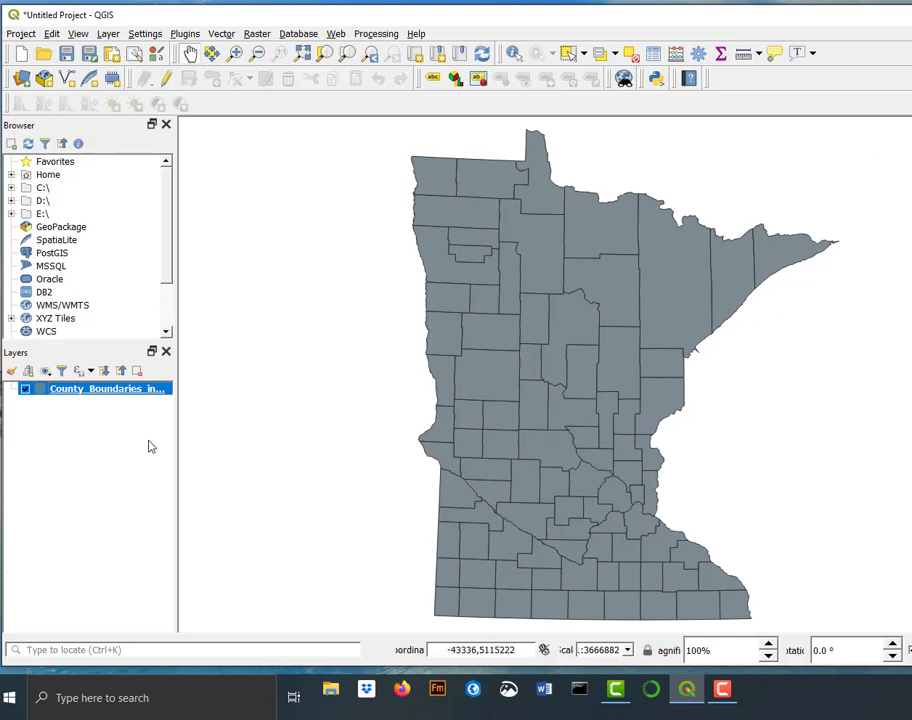
Step: Examine the county boundaries layer's attribute table alongside the map, and close the table
right_click(128, 392)
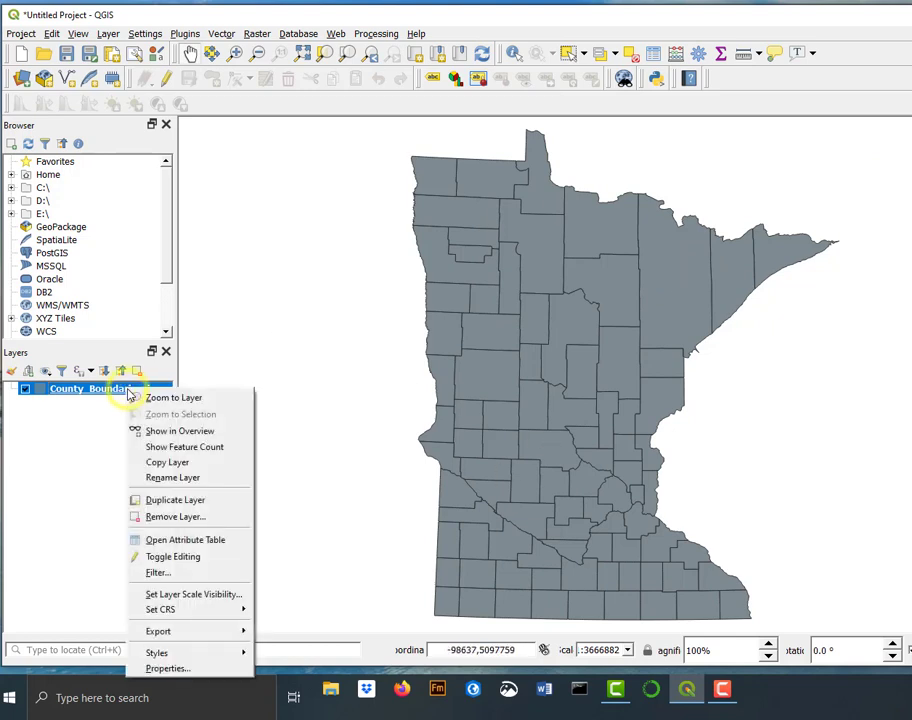
left_click(208, 540)
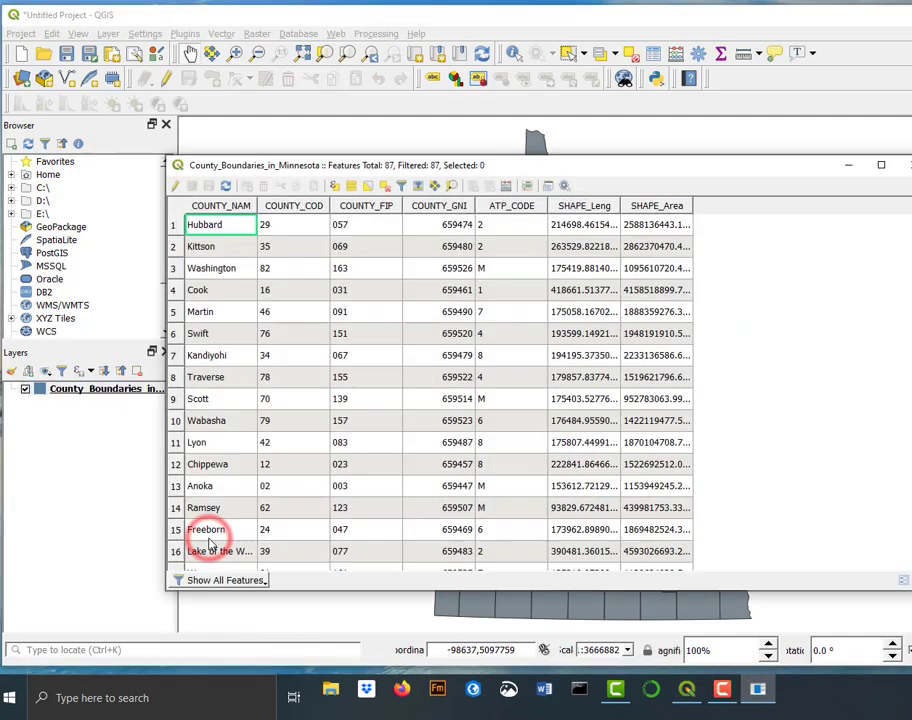
right_click(75, 390)
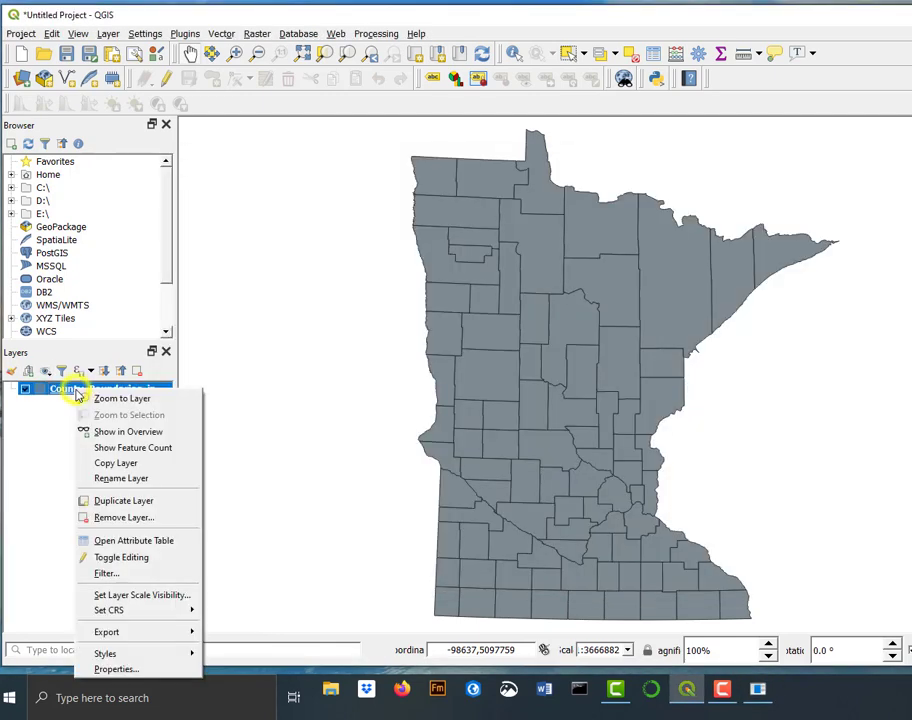
left_click(136, 541)
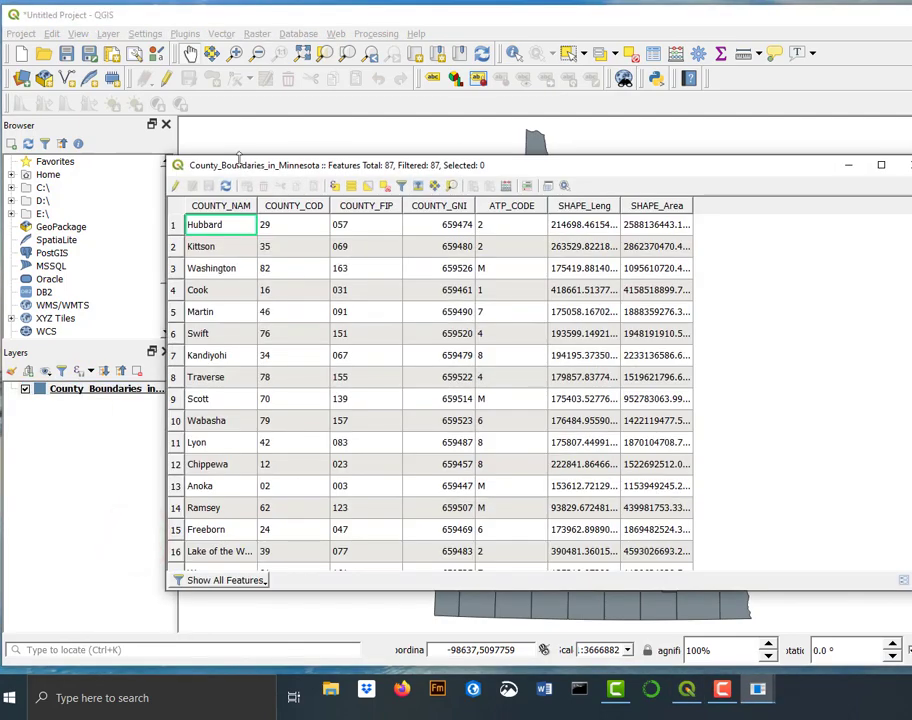
left_click_drag(247, 172, 431, 230)
left_click_drag(344, 217, 417, 295)
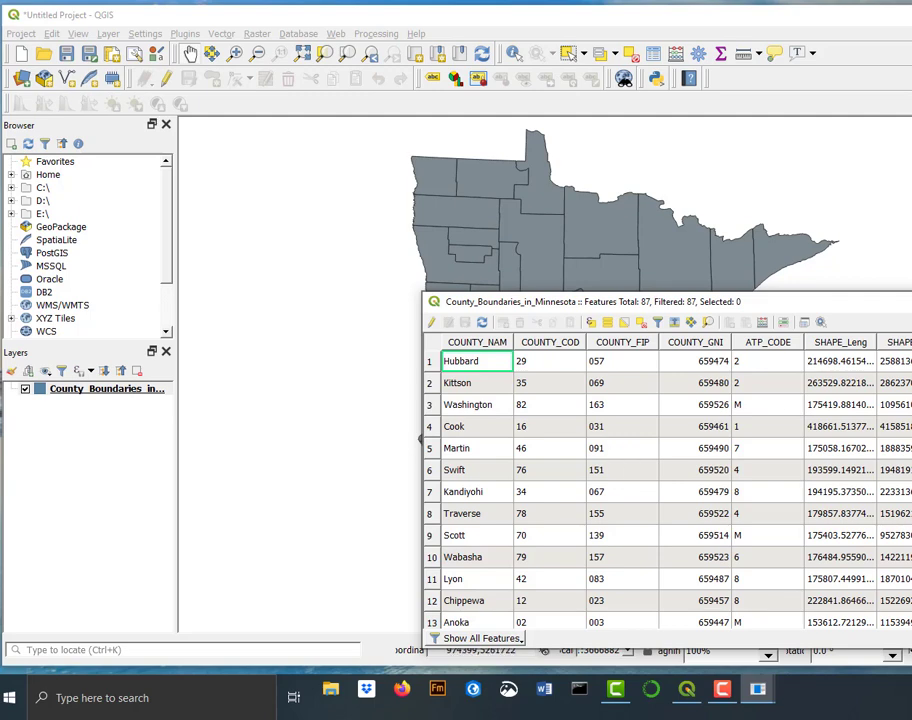
left_click_drag(911, 302, 896, 273)
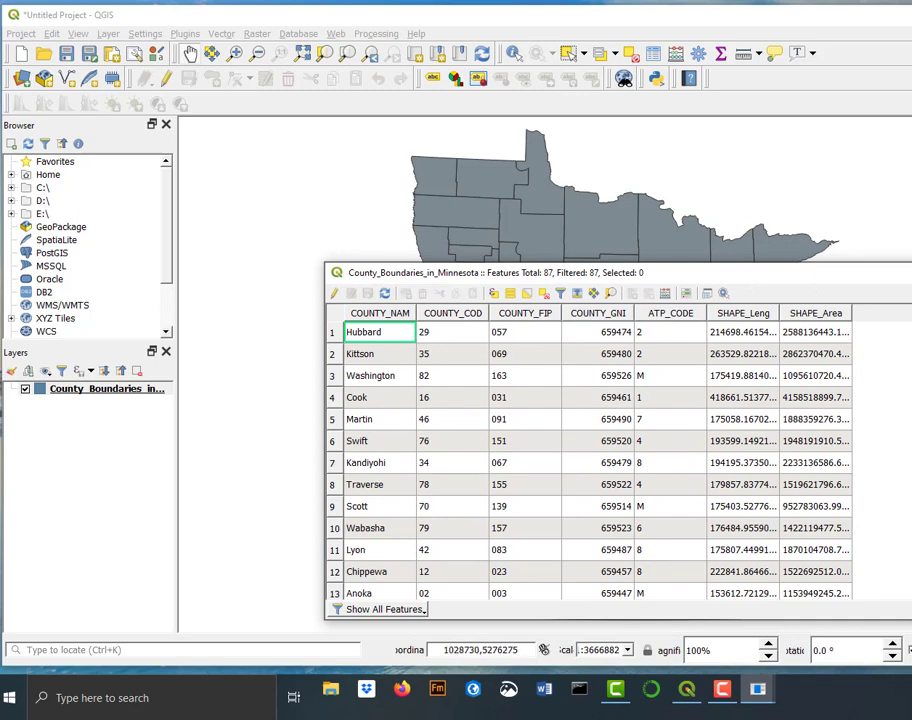
left_click(440, 260)
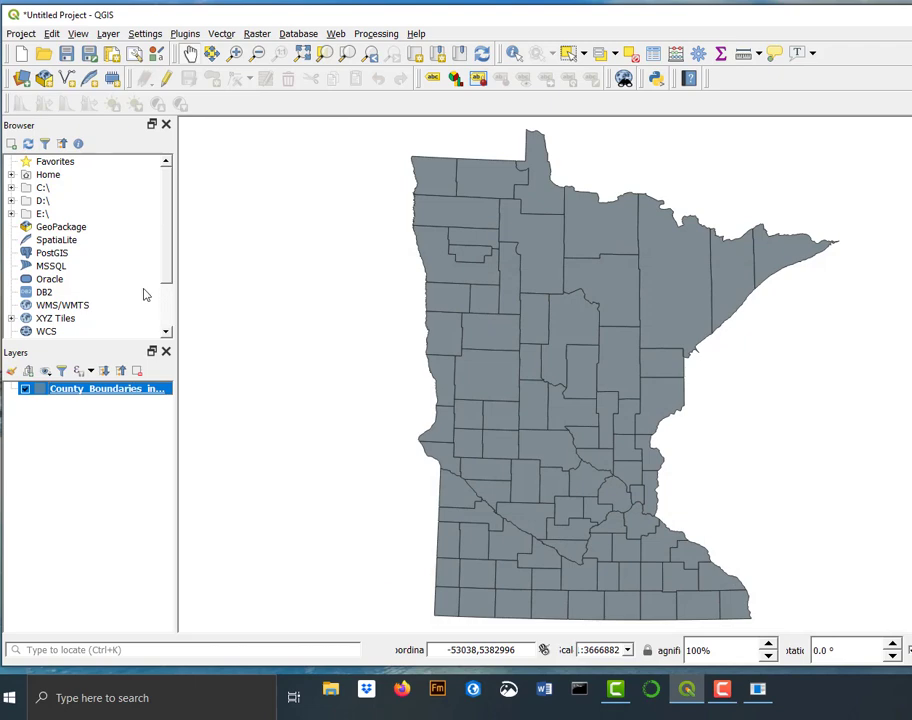
Step: Try to extract the zipped Duluth archive from the Downloads folder in File Explorer
left_click(331, 690)
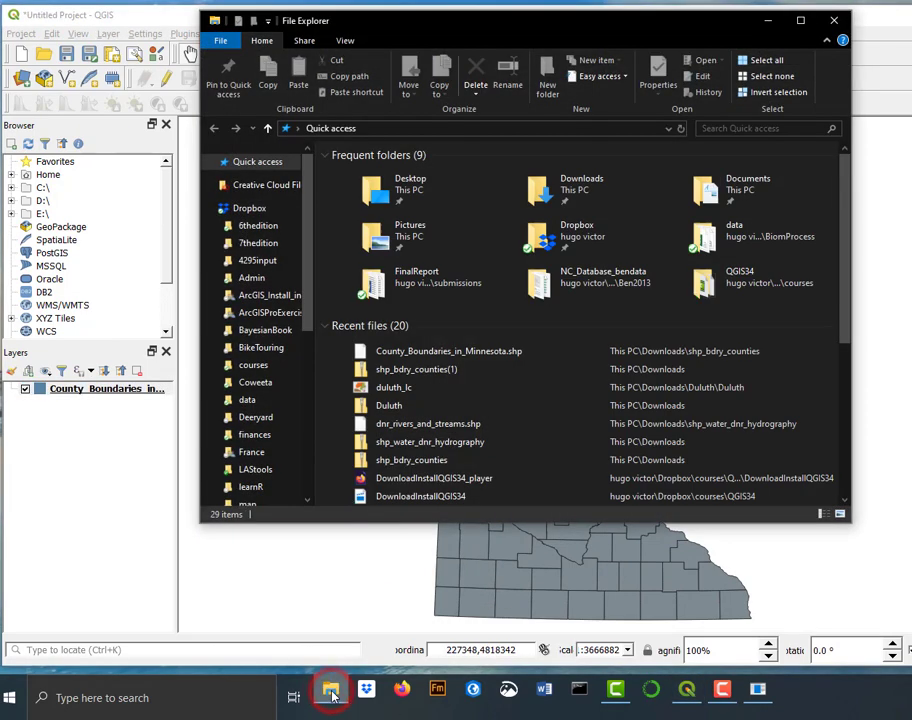
left_click(576, 187)
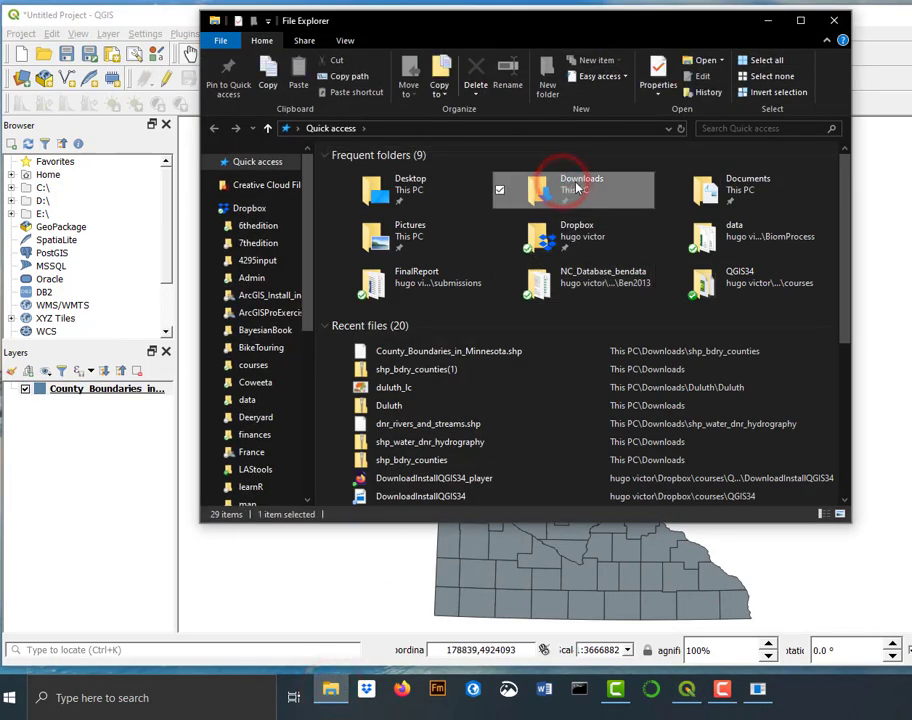
double_click(576, 187)
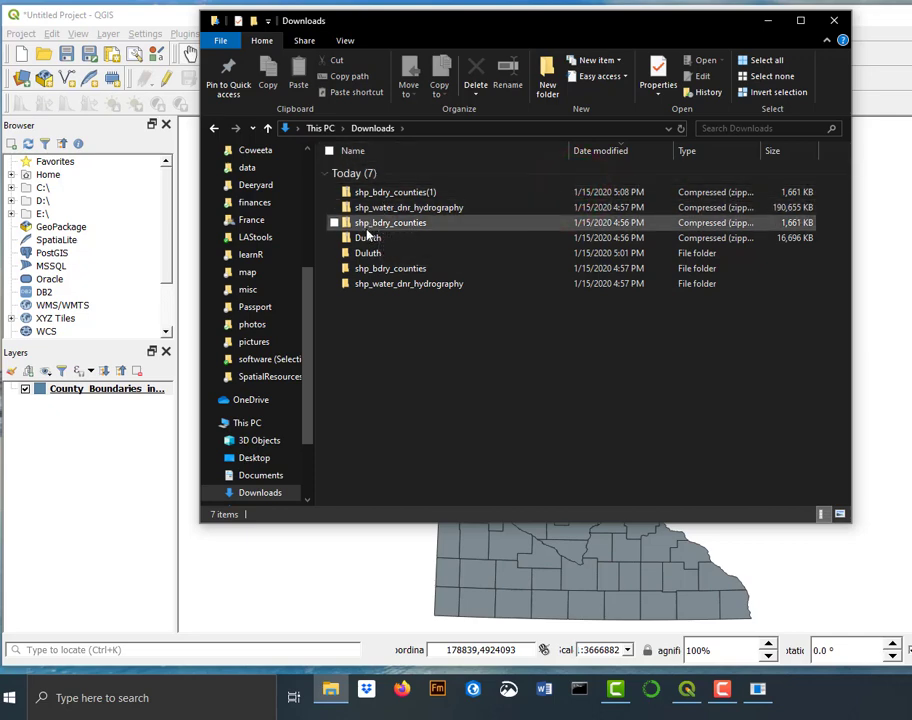
right_click(359, 241)
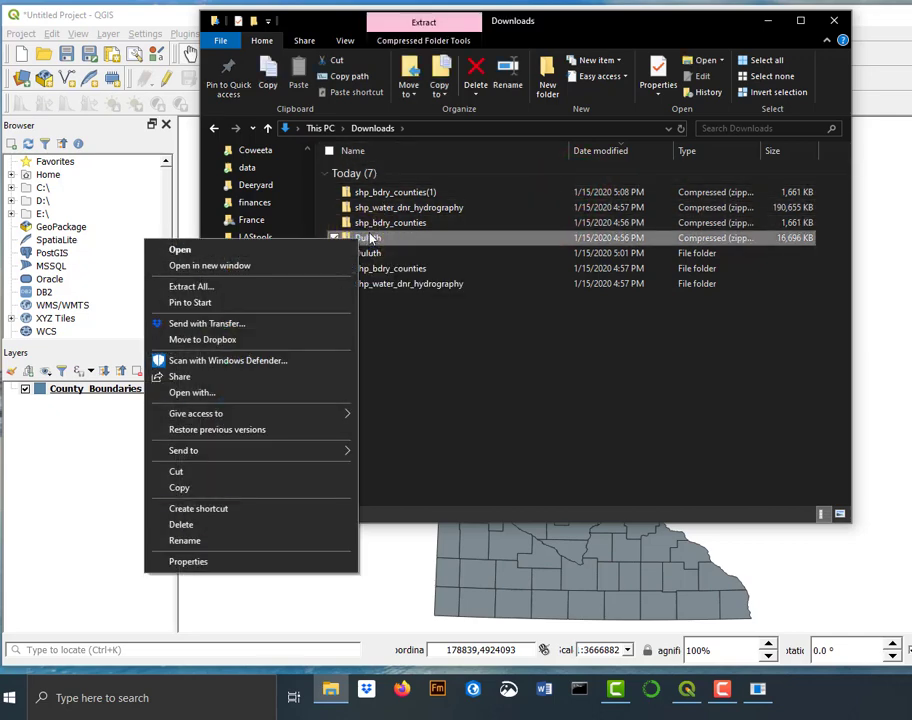
left_click(281, 287)
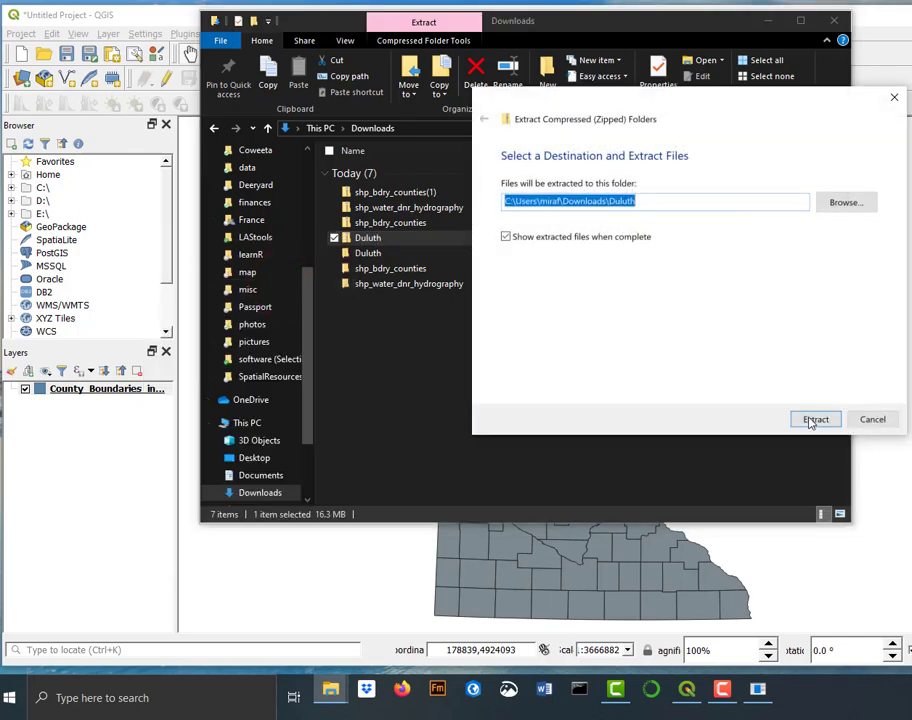
left_click(893, 101)
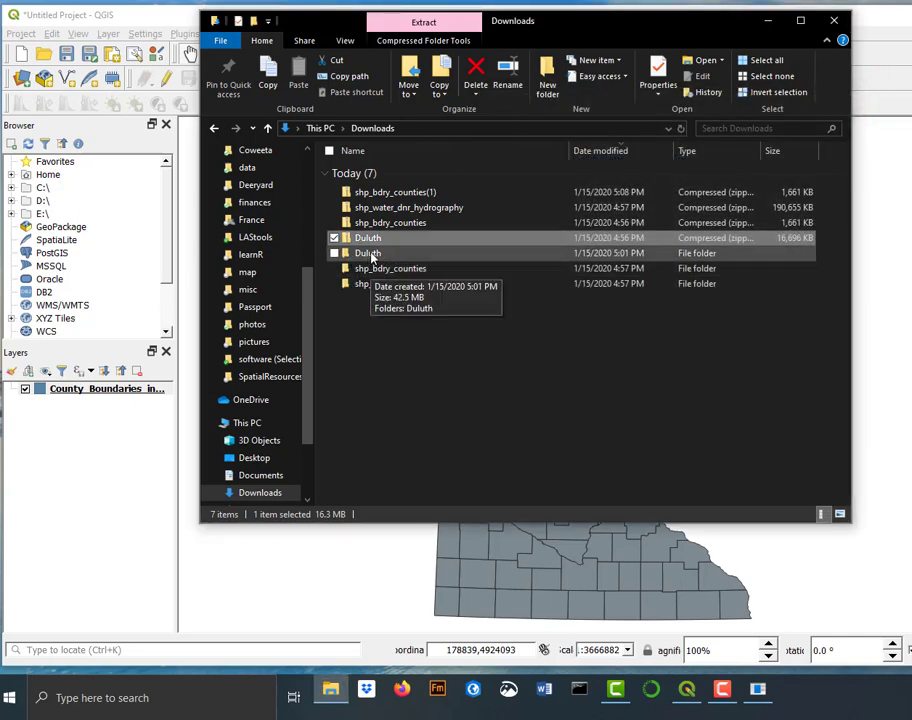
left_click(831, 19)
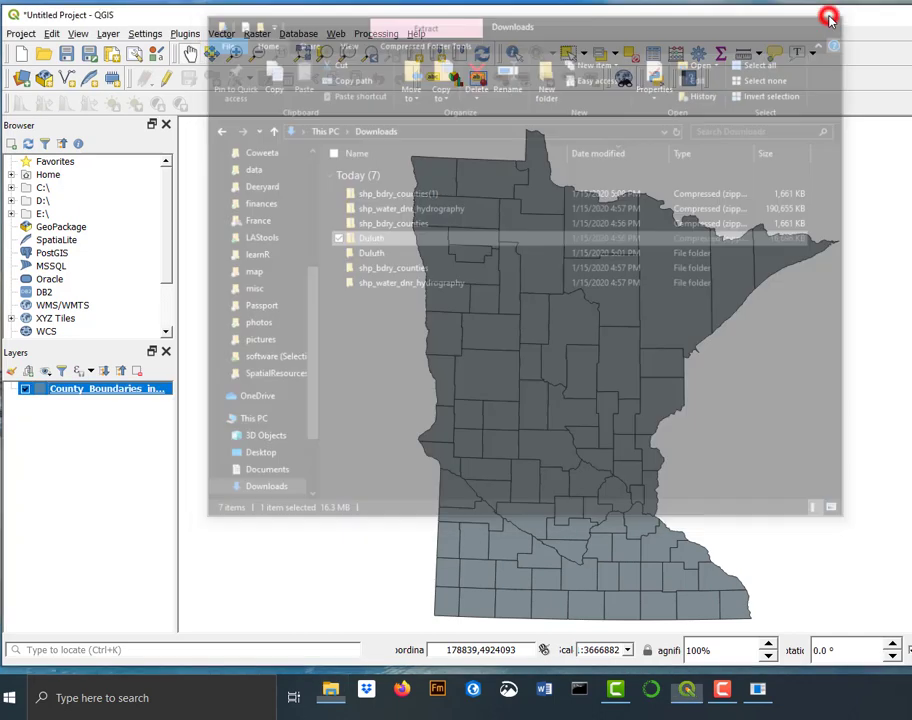
Step: Add the duluth_lc TIF file from the nested Duluth folder in Downloads to the project as a raster layer
left_click(21, 80)
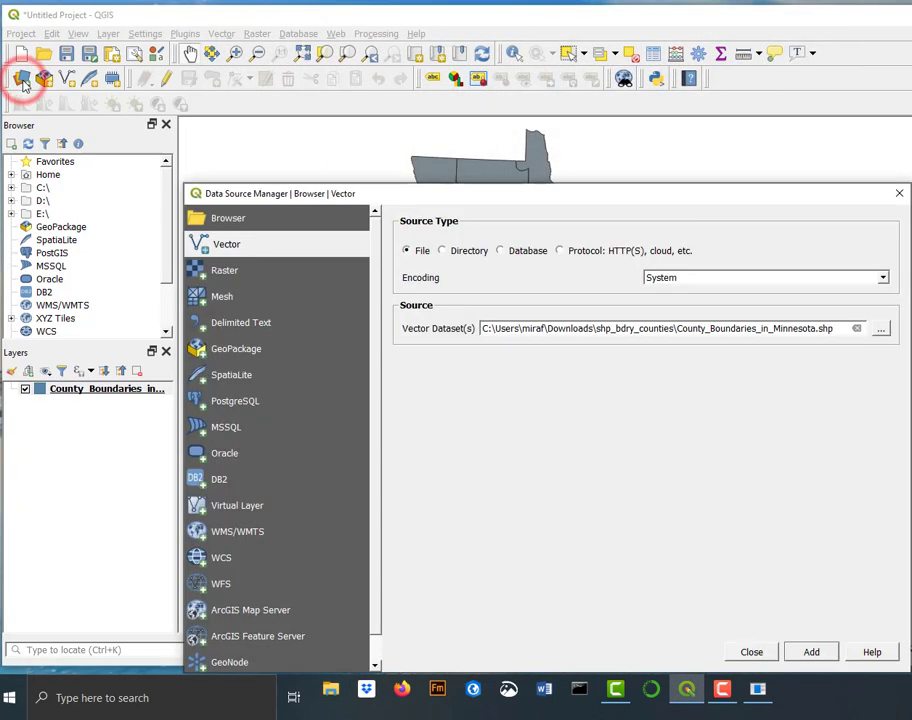
left_click(219, 270)
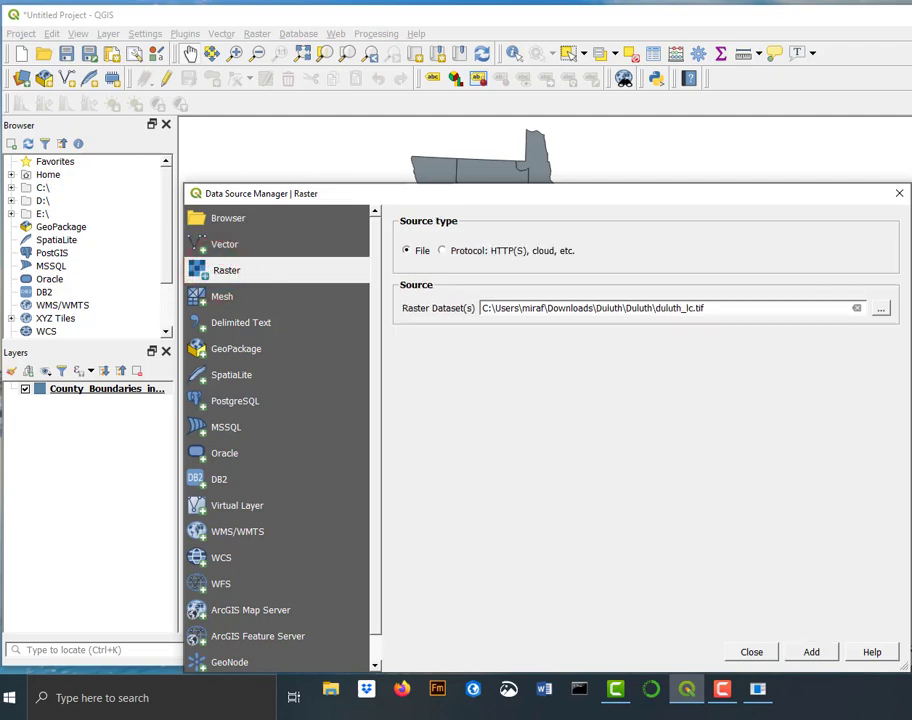
left_click(882, 309)
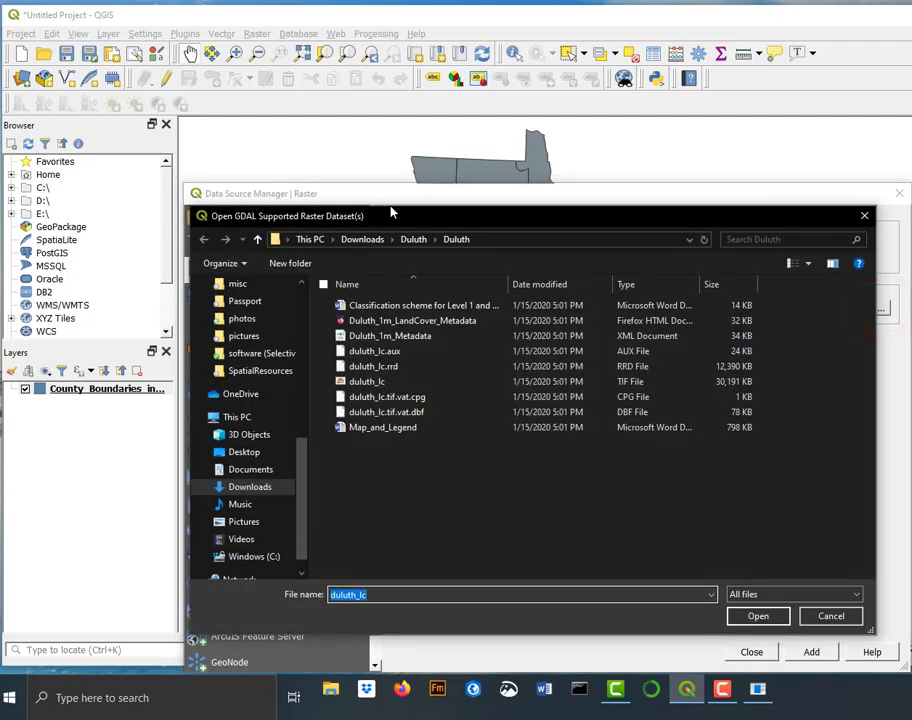
left_click(368, 240)
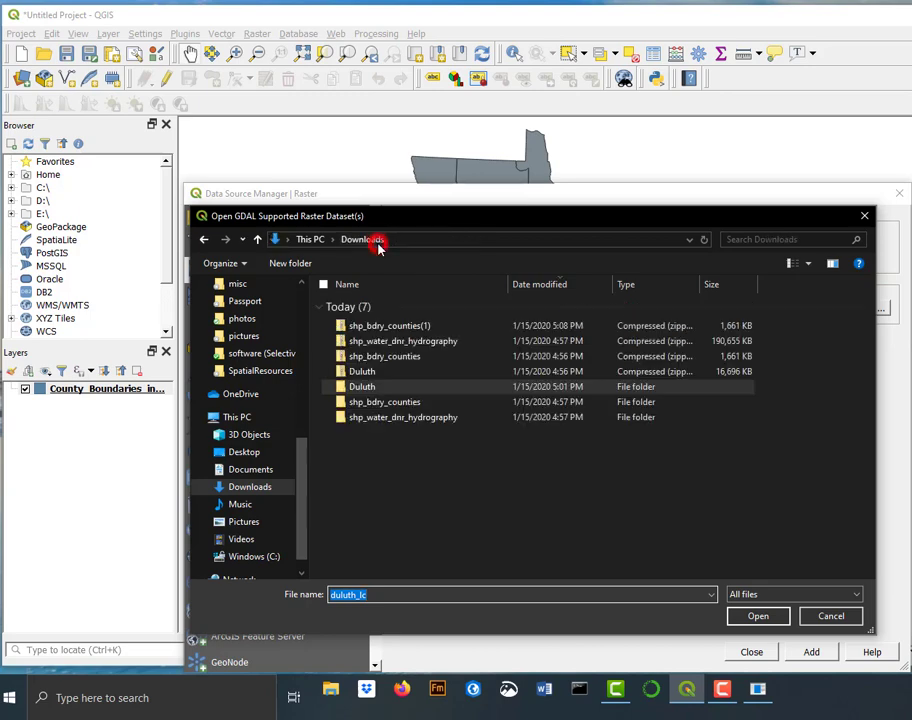
double_click(358, 386)
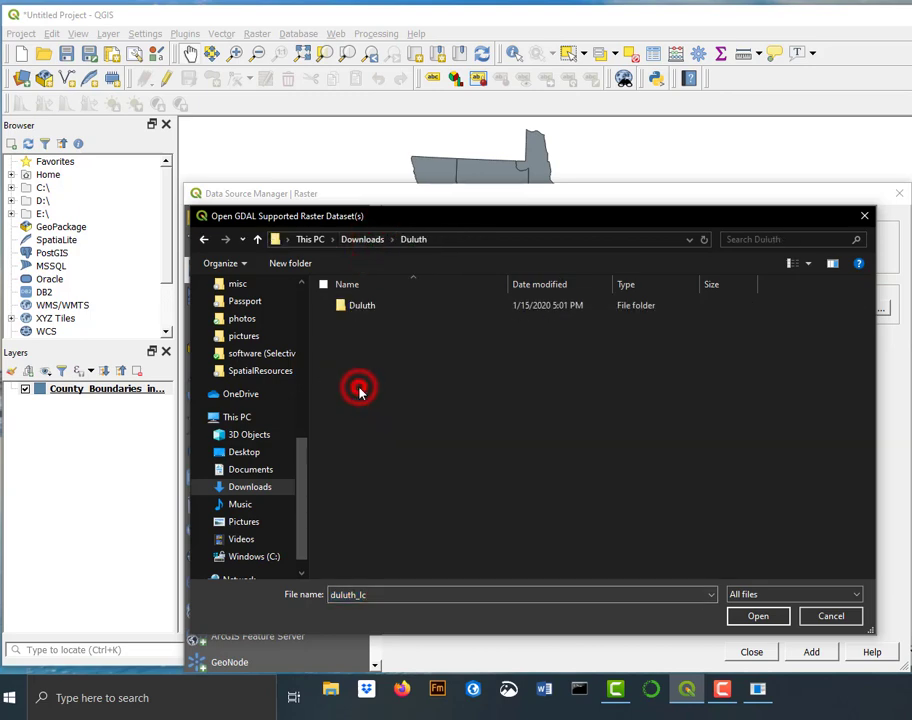
double_click(362, 306)
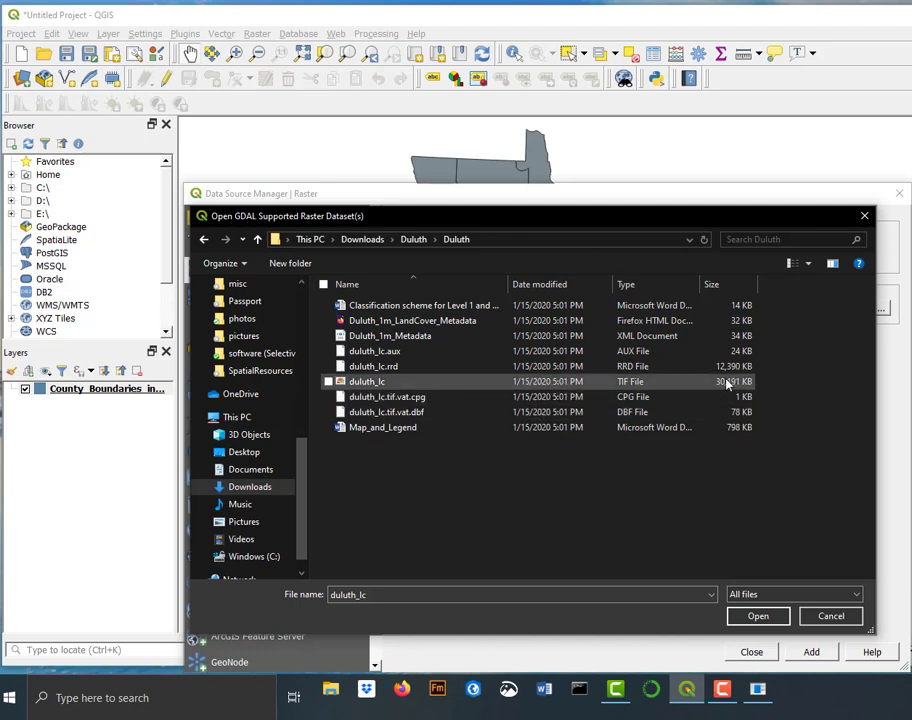
left_click(366, 382)
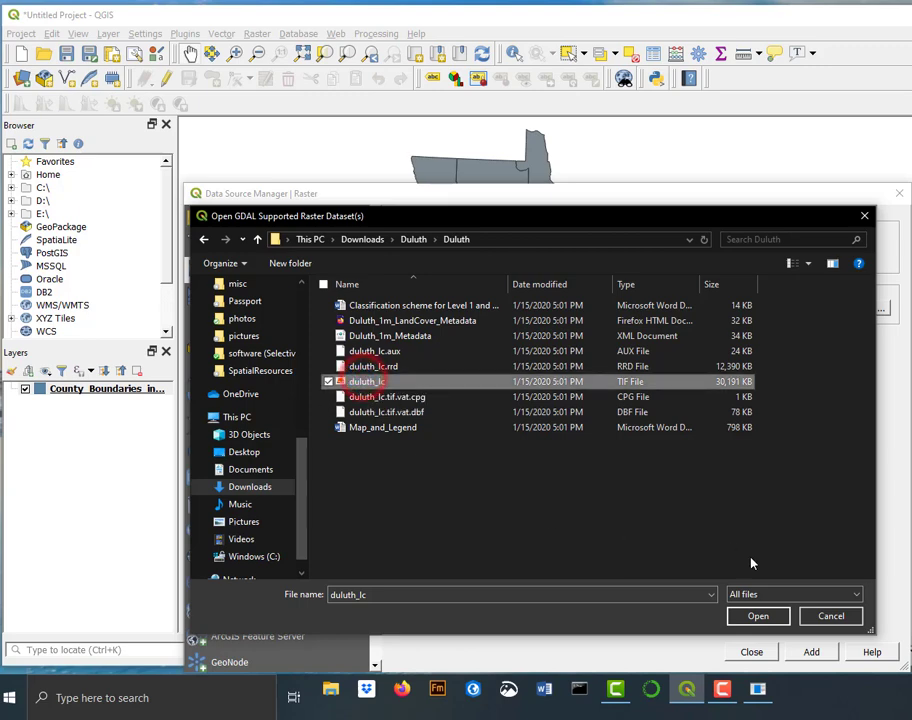
left_click(758, 617)
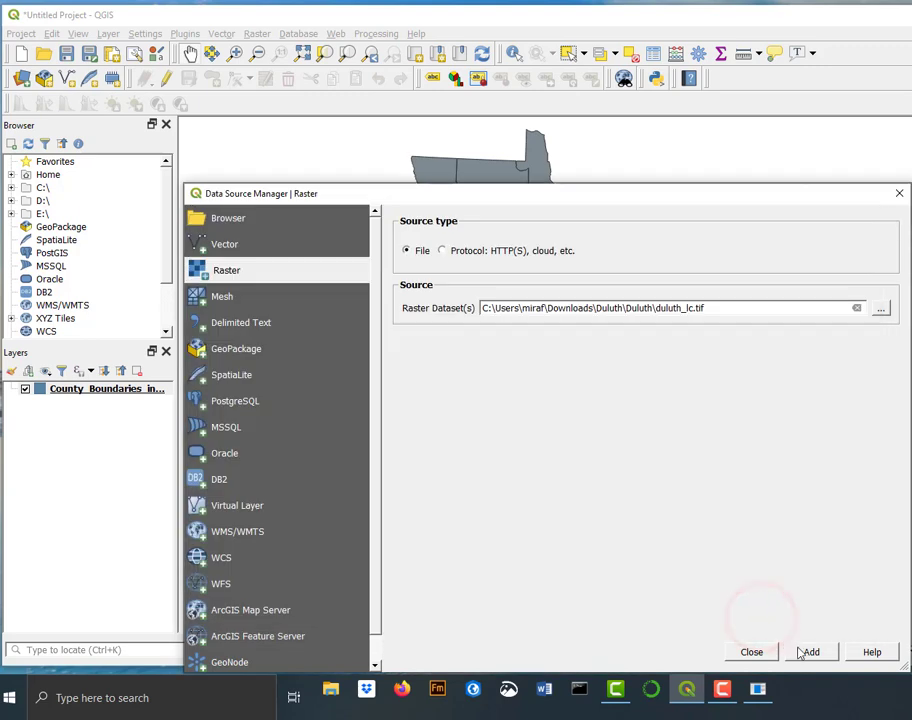
left_click(813, 655)
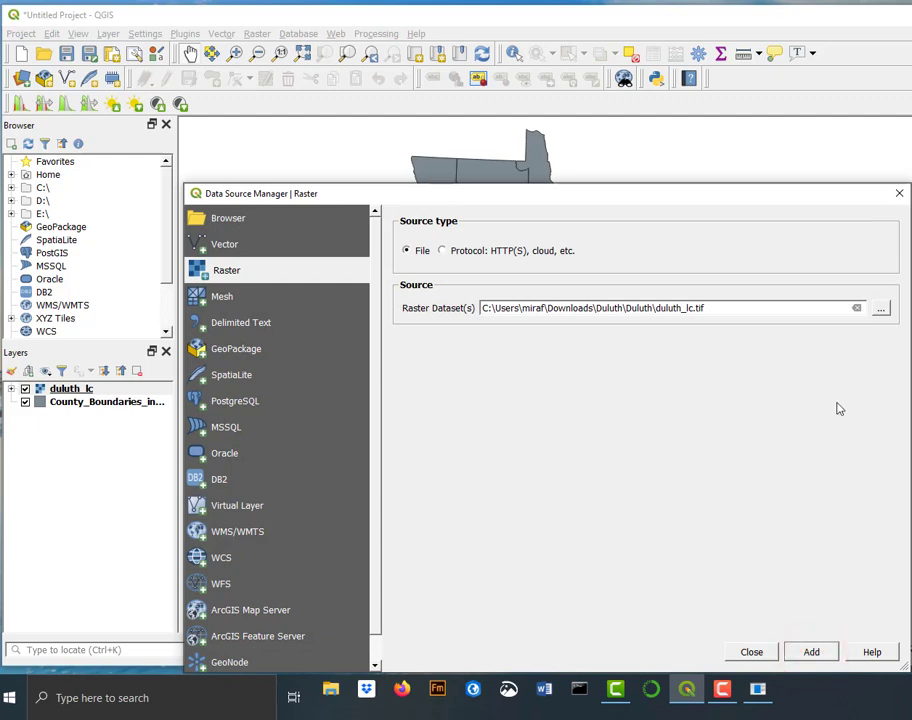
left_click(900, 195)
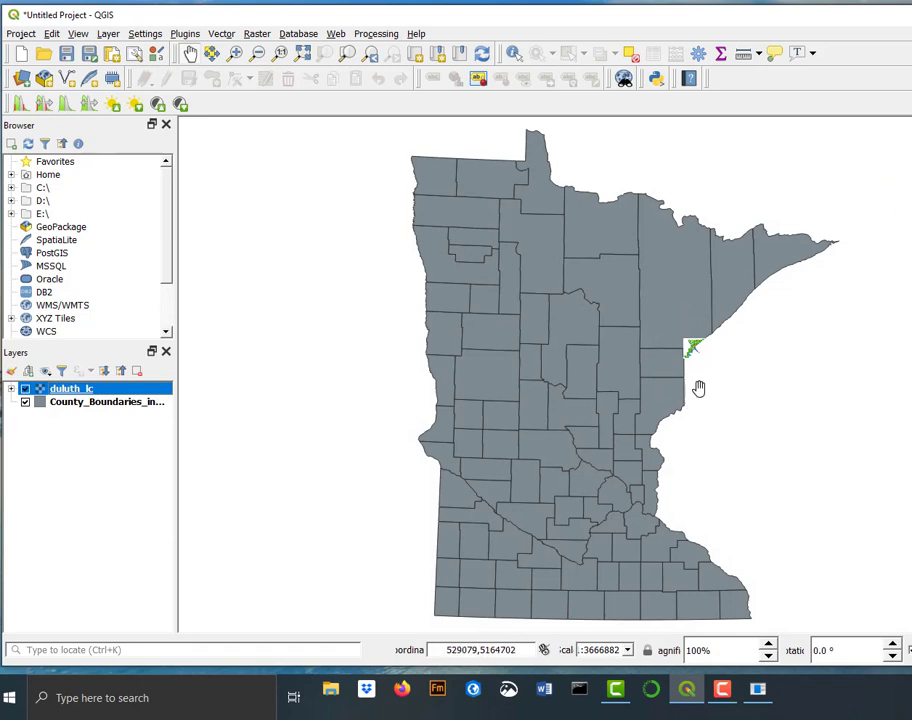
Step: Examine the duluth_lc raster up close within the Duluth area and expand its legend of class values
left_click(233, 54)
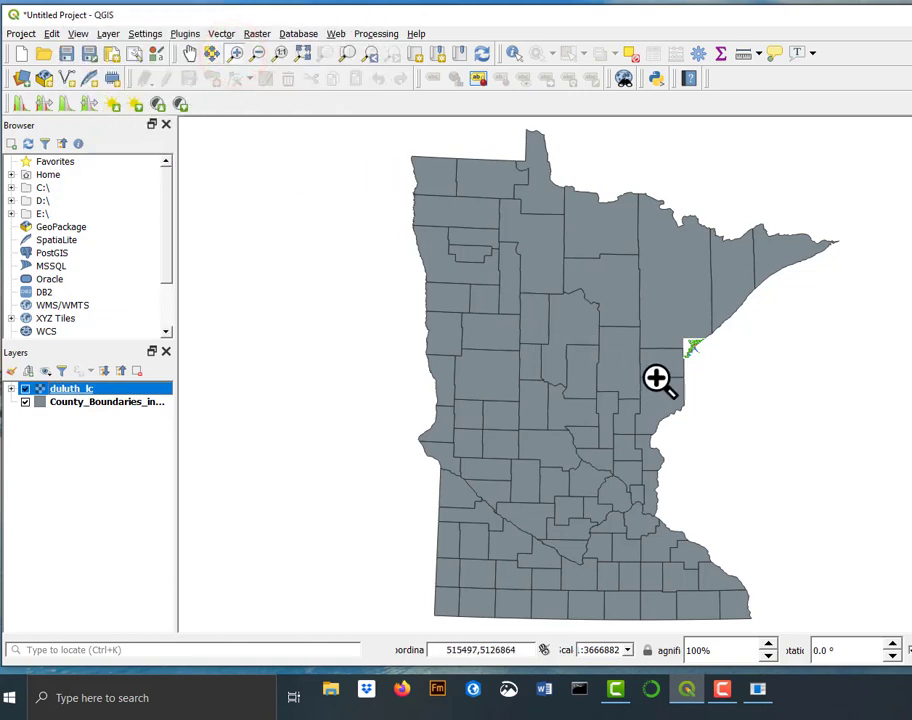
left_click_drag(671, 327, 709, 365)
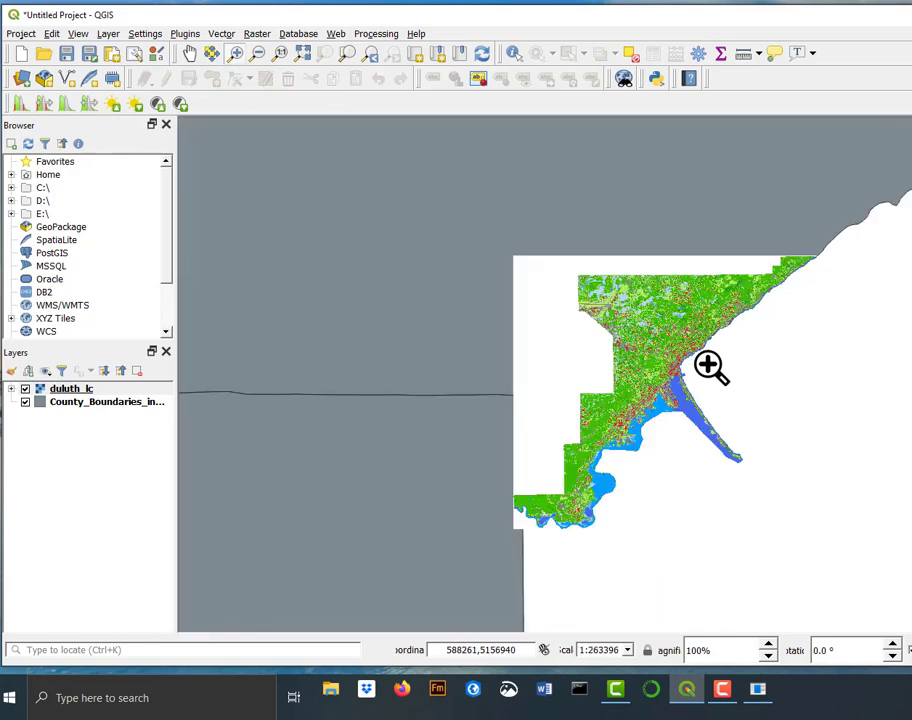
left_click_drag(597, 291, 683, 406)
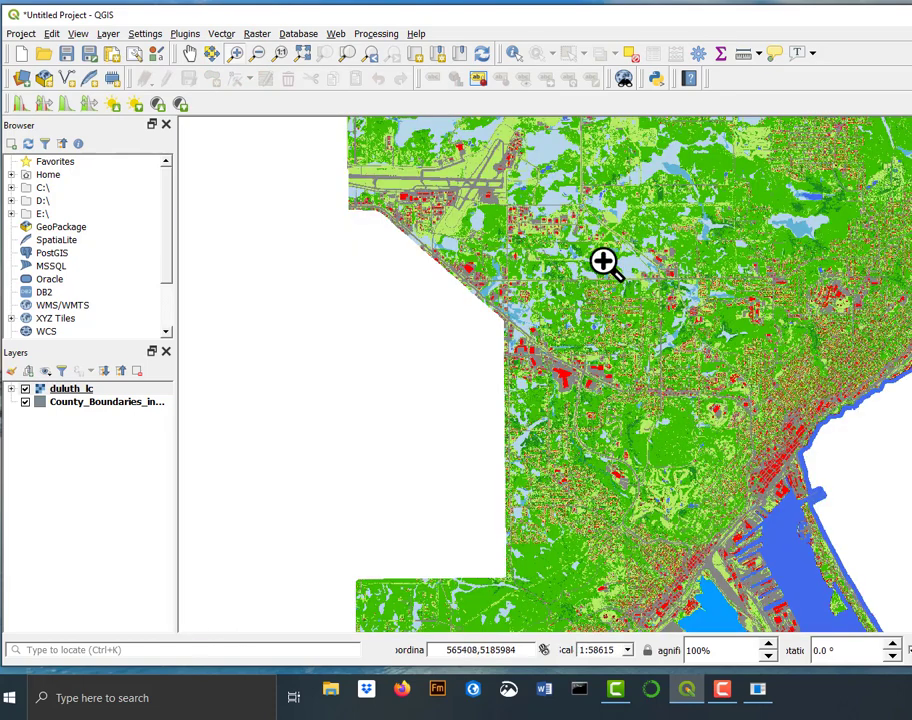
left_click_drag(606, 262, 836, 588)
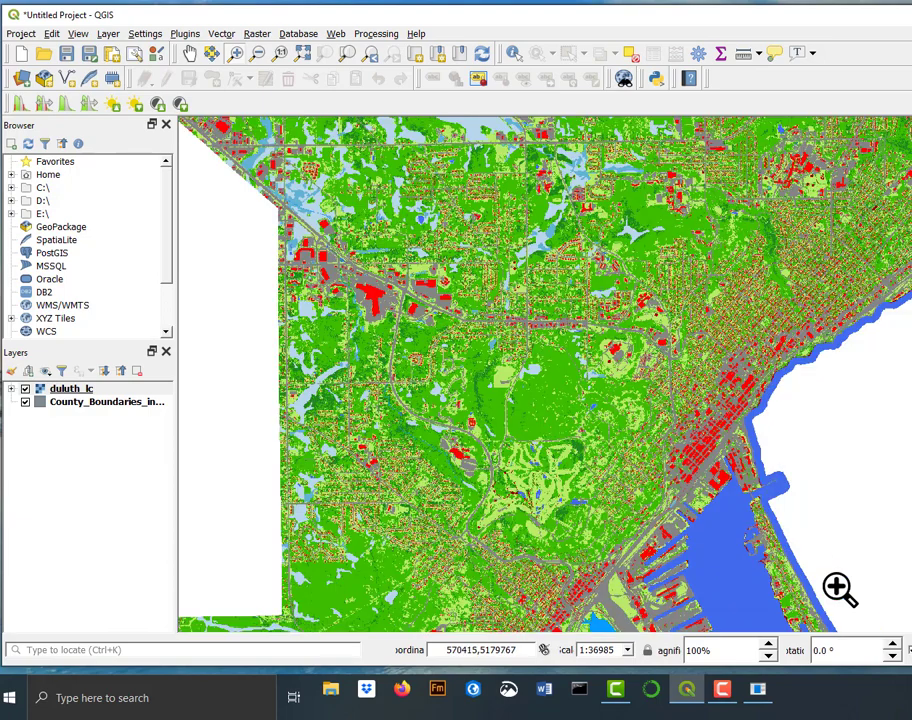
left_click(12, 390)
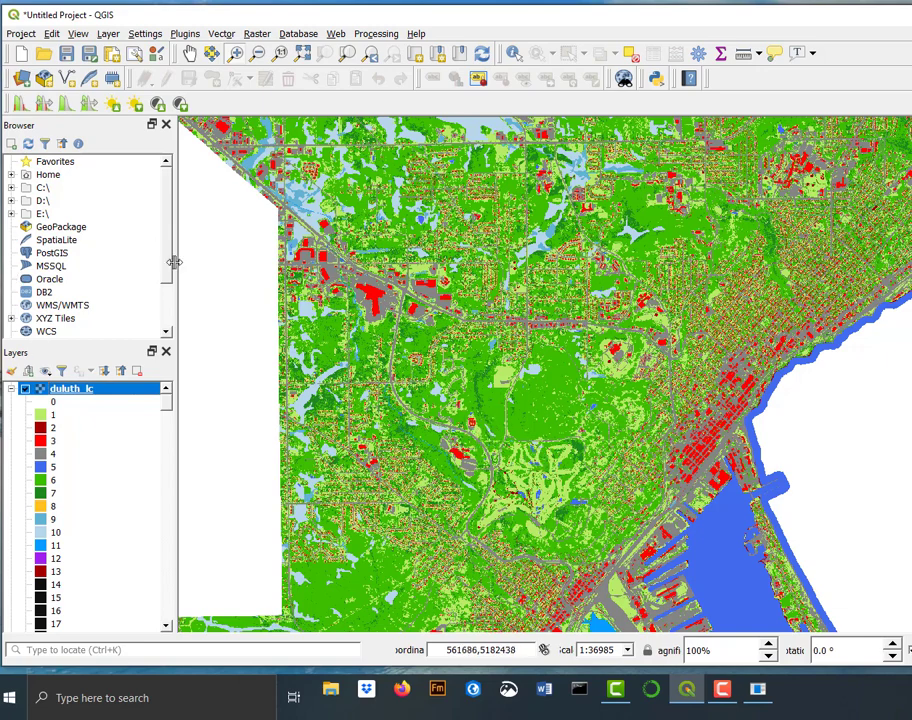
Step: Examine the land cover around downtown Duluth, the harbor and the neighborhoods inland at several map scales
left_click(657, 392)
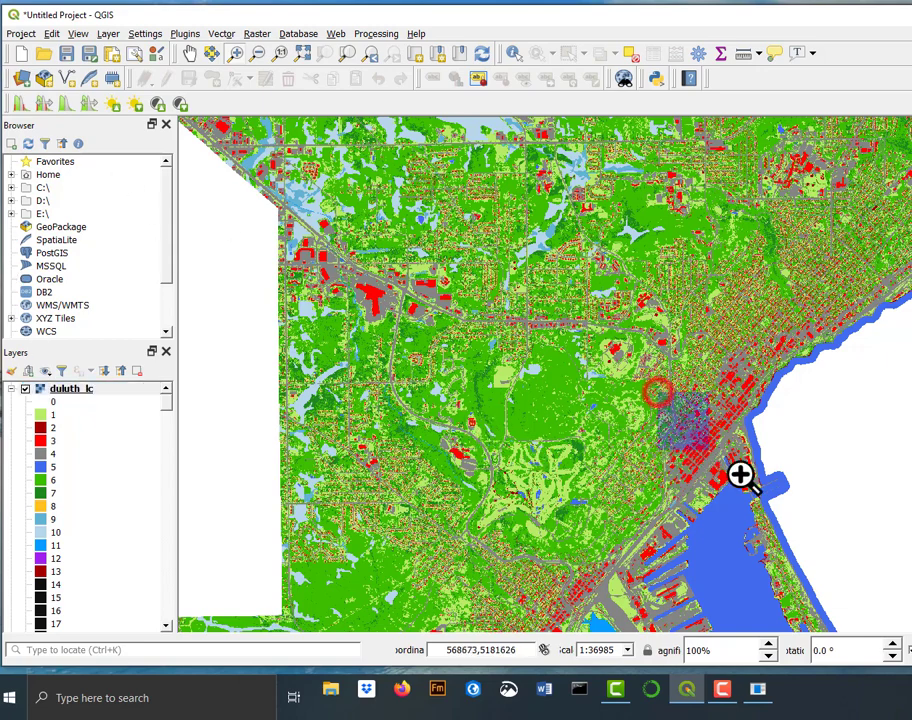
left_click_drag(740, 475, 802, 537)
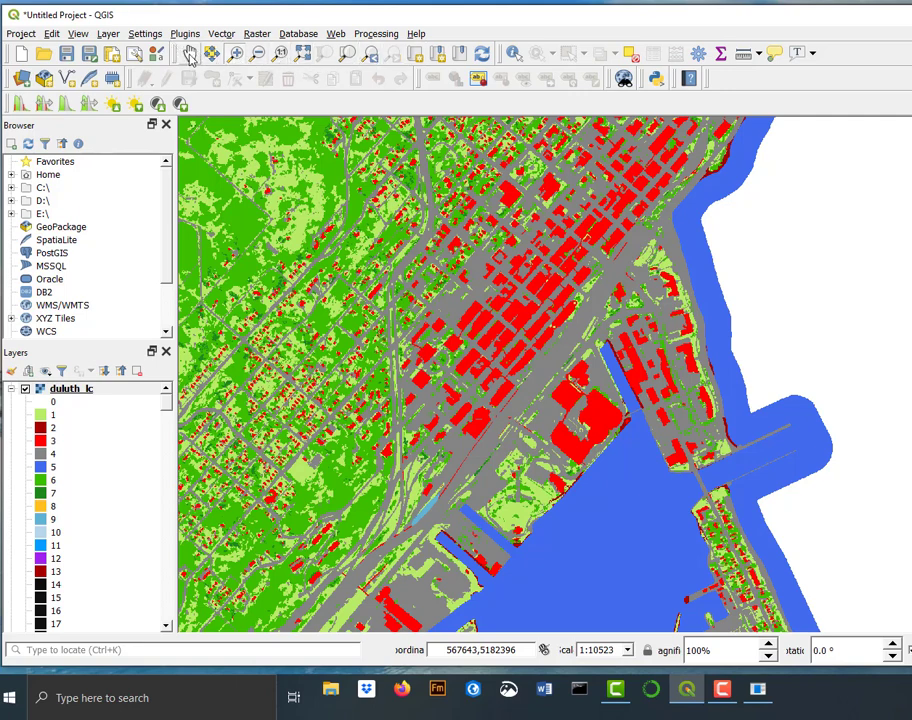
left_click(190, 55)
left_click_drag(505, 320, 700, 381)
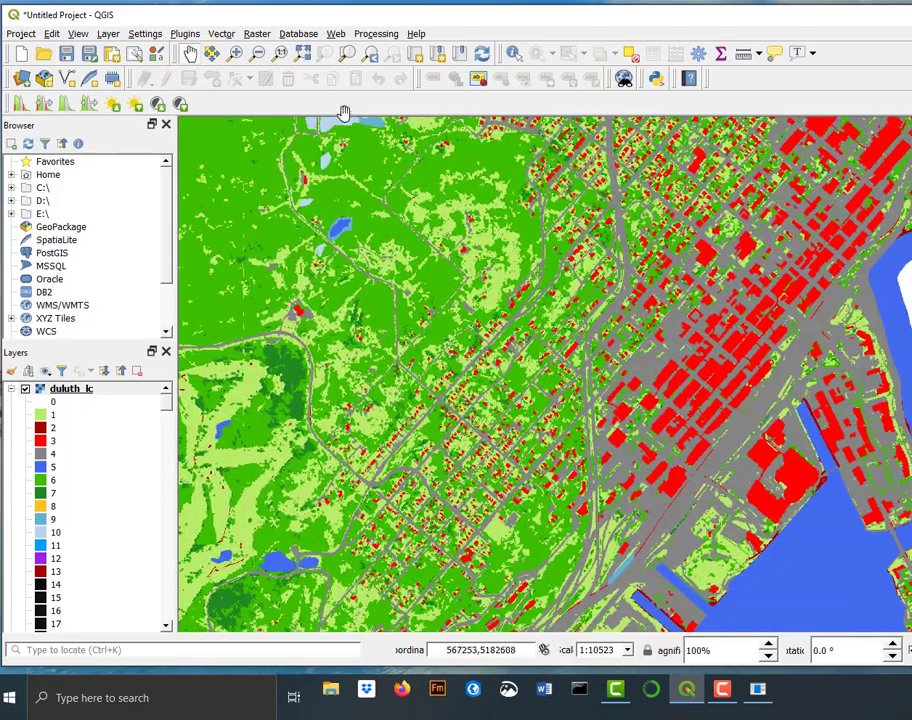
left_click(257, 56)
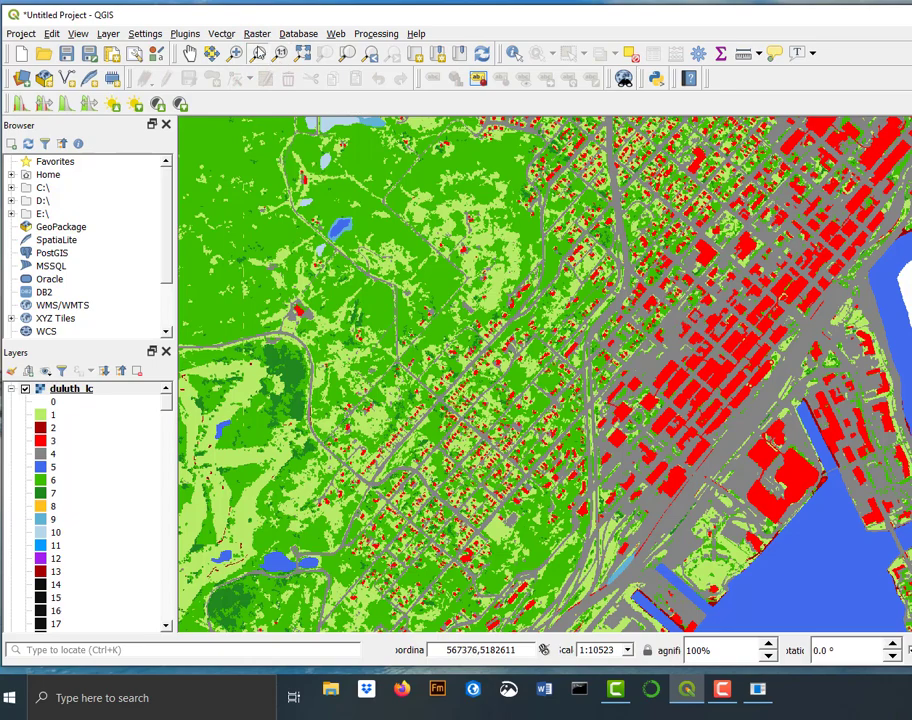
left_click(727, 342)
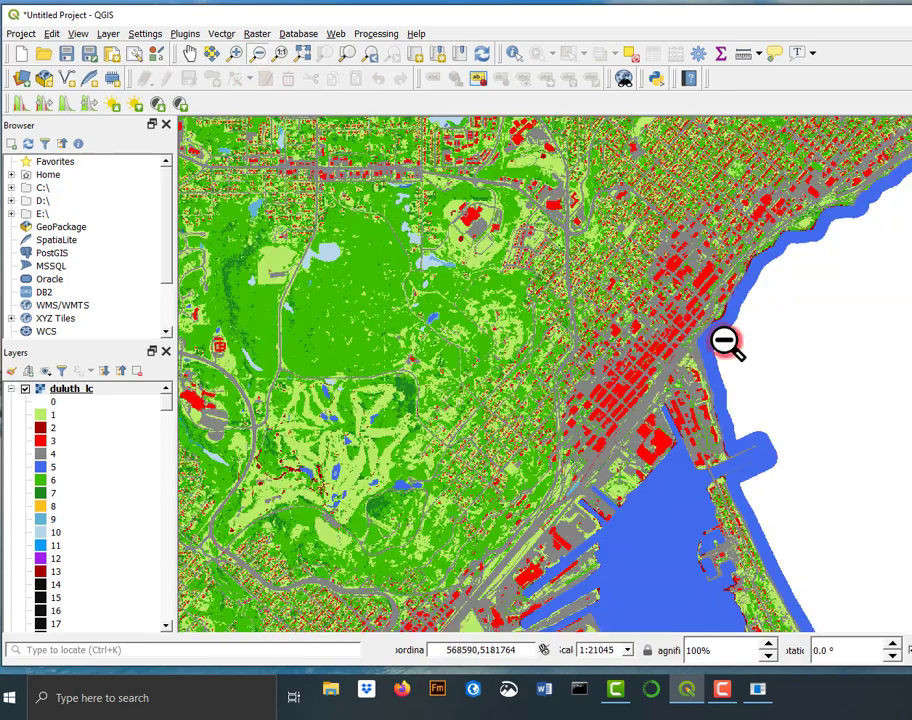
left_click(521, 295)
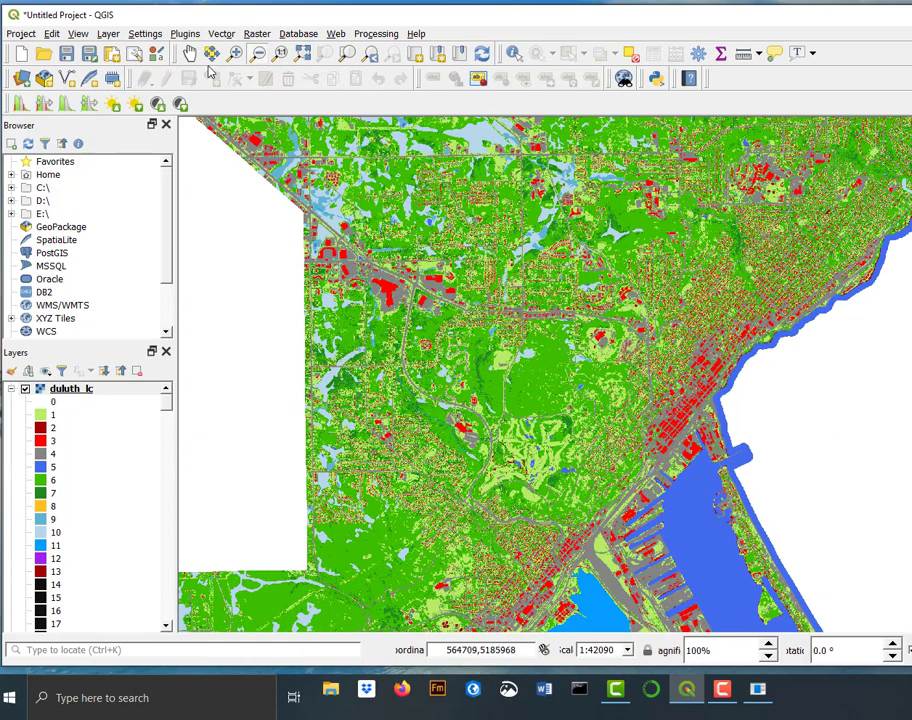
left_click(235, 54)
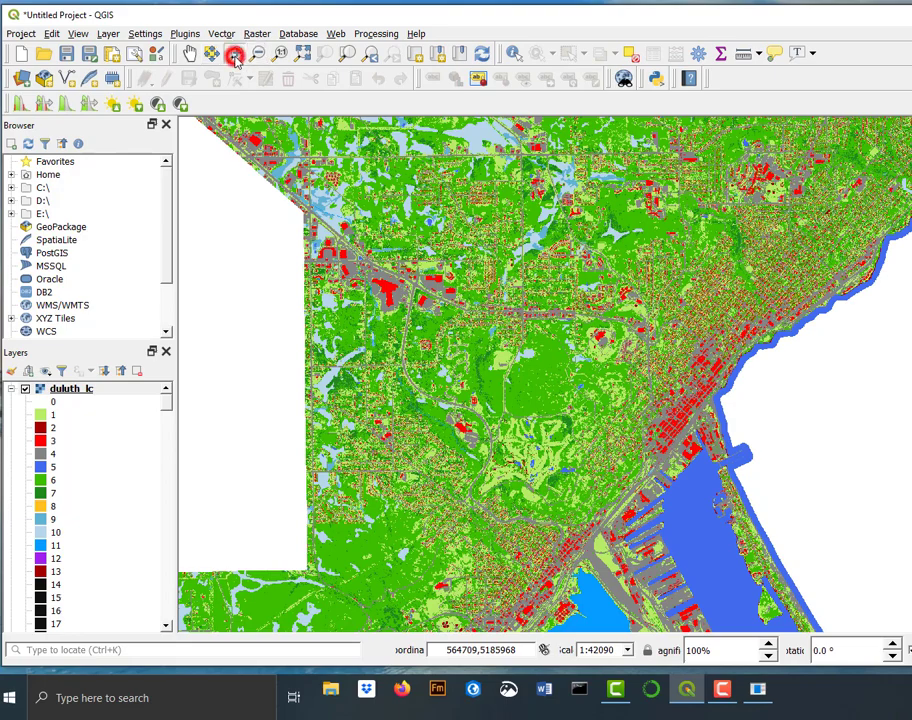
left_click(640, 337)
left_click(643, 338)
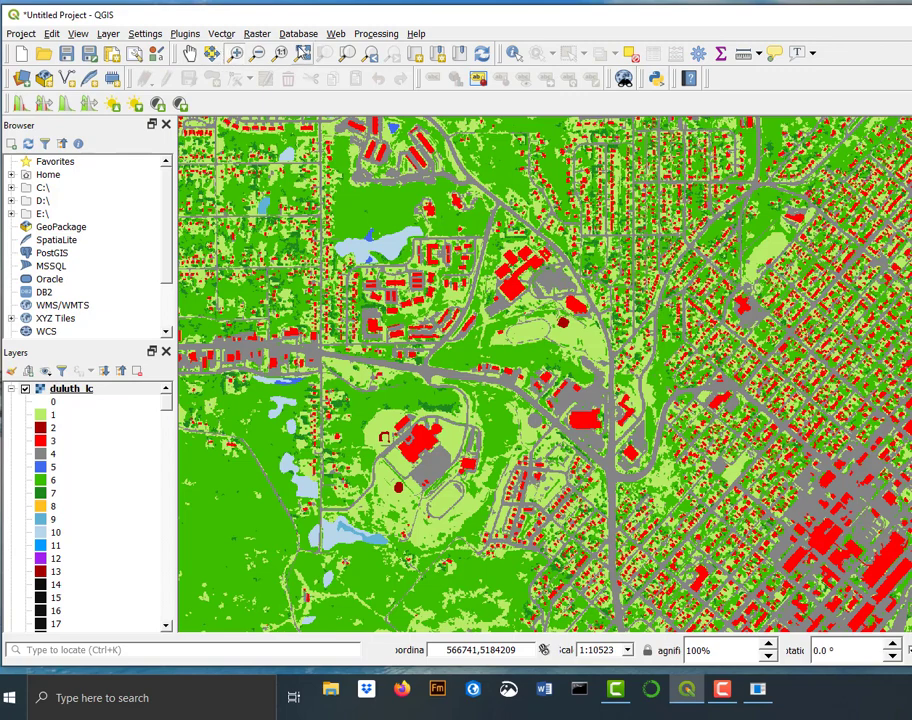
Step: View the full extent of all layers, and step back and forward through the previous map views
left_click(301, 54)
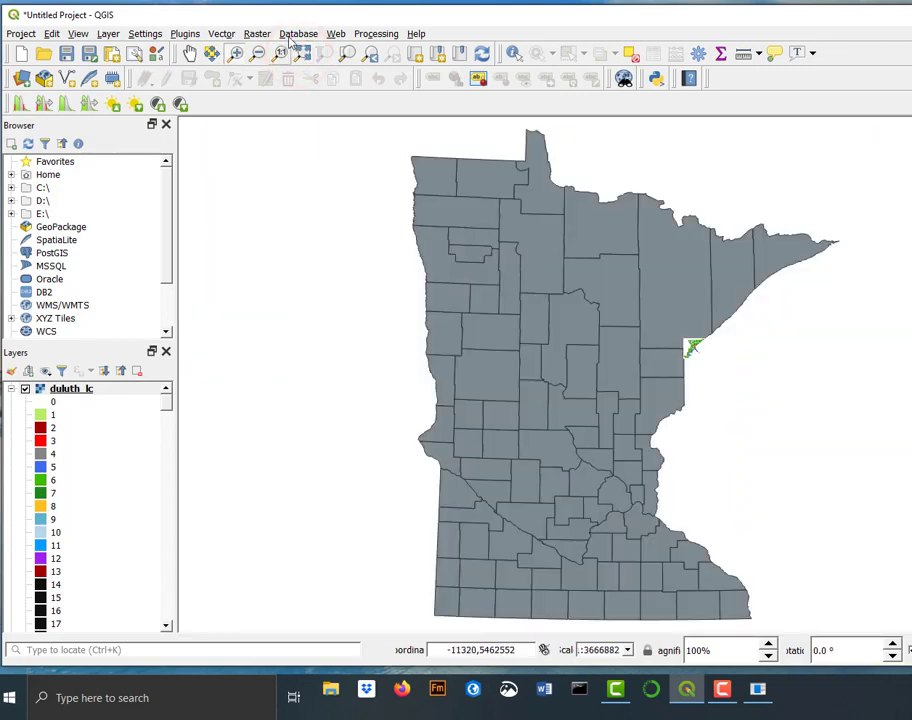
left_click(371, 55)
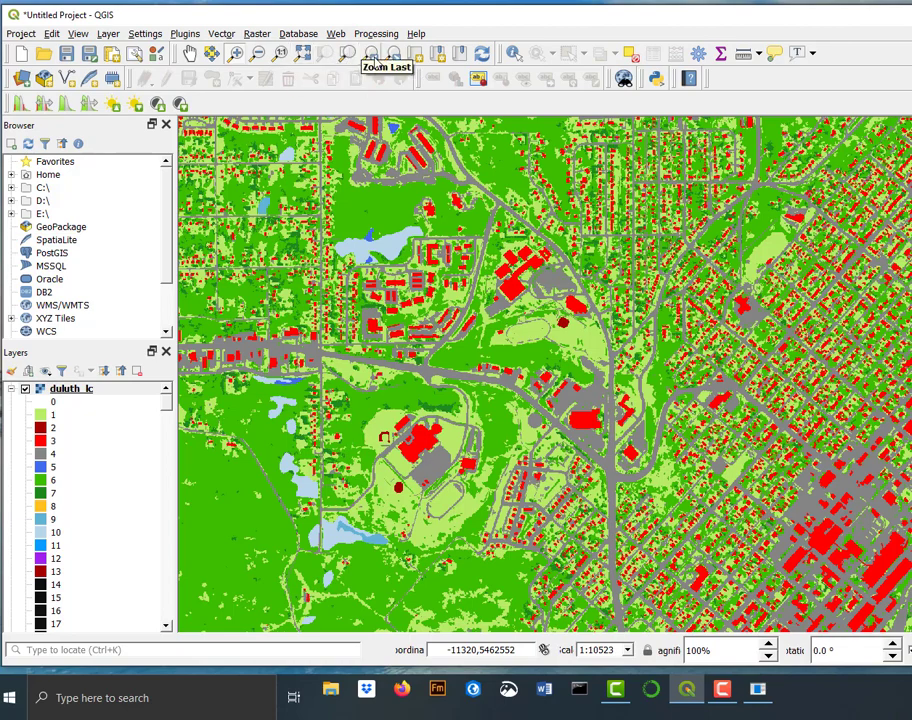
left_click(371, 55)
left_click(395, 57)
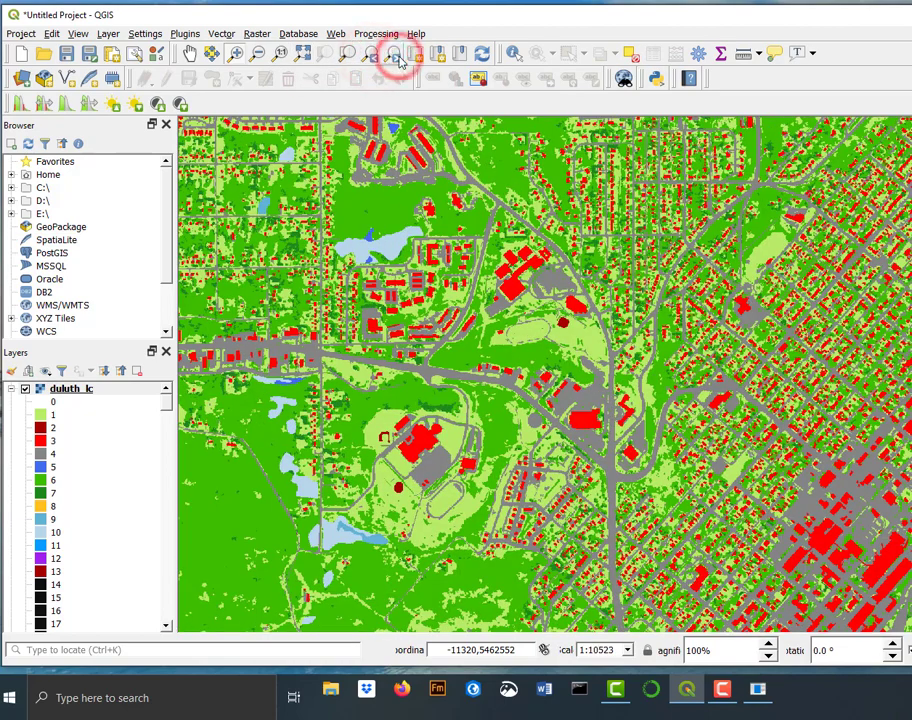